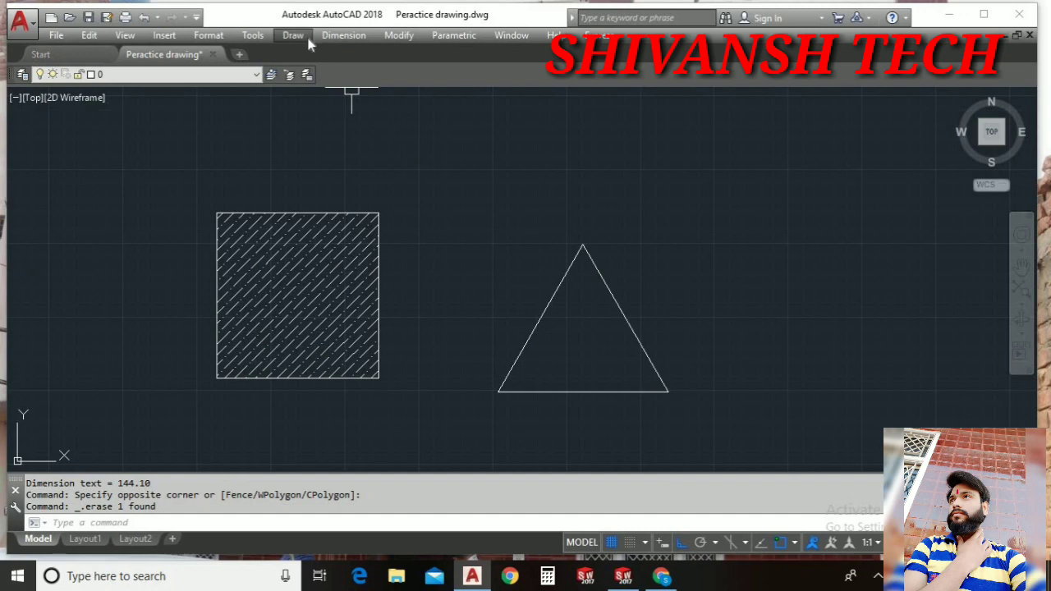
left_click(306, 38)
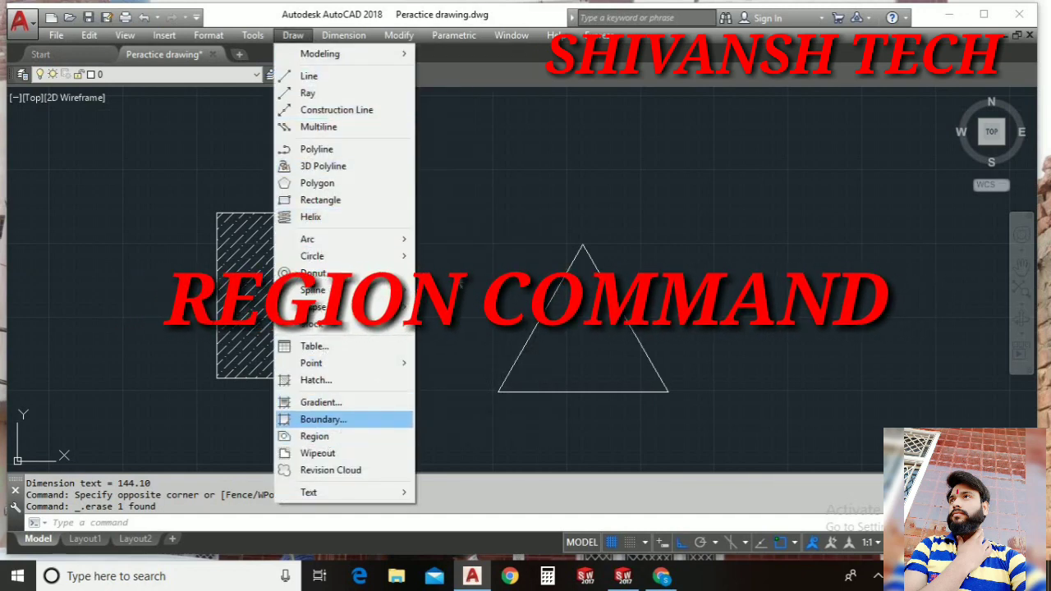
left_click(524, 170)
left_click(454, 133)
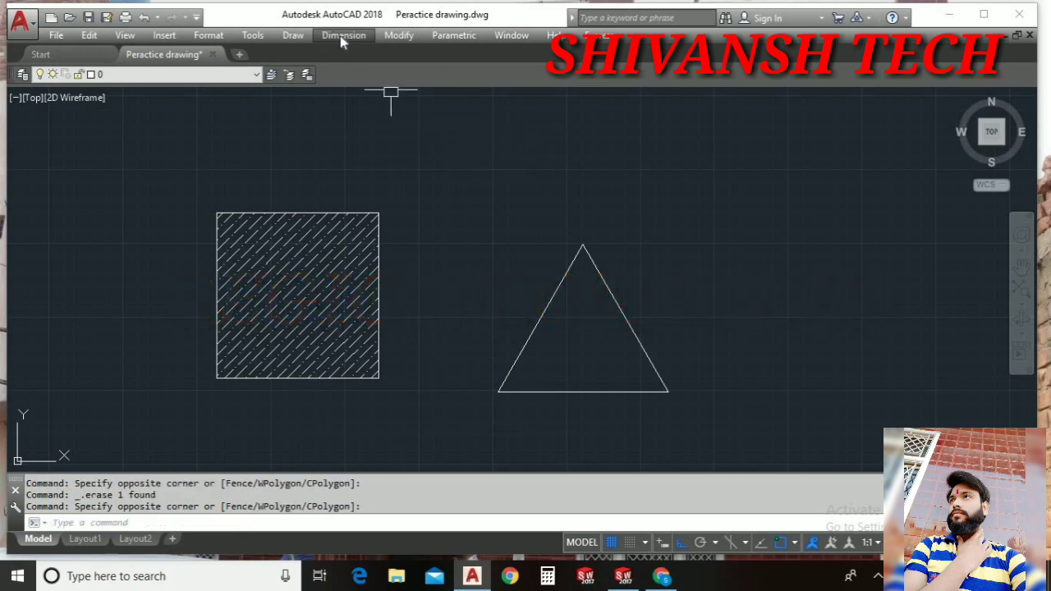
left_click(341, 37)
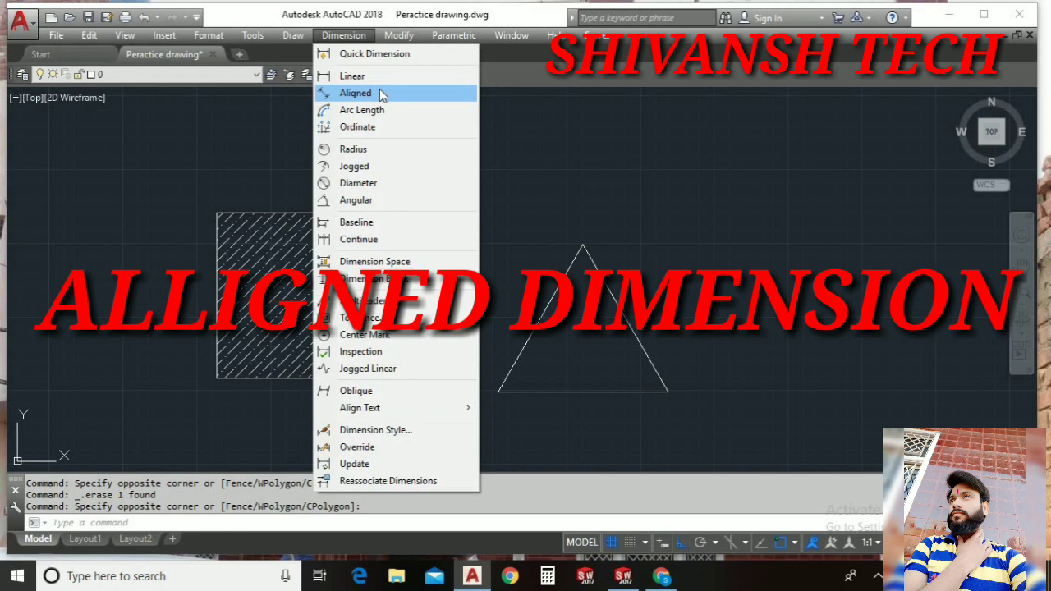
left_click(534, 136)
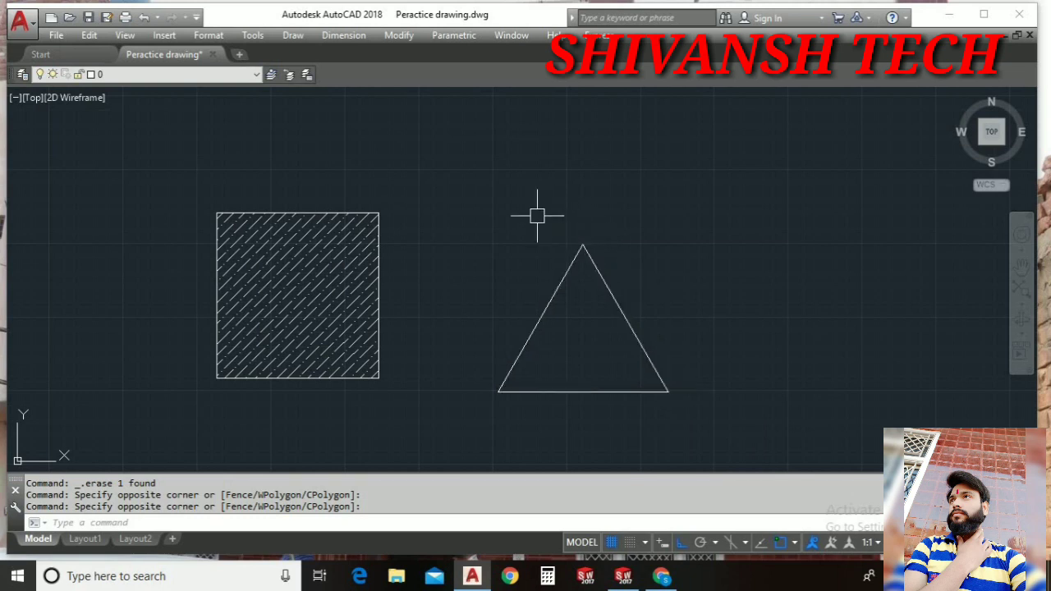
Add a linear dimension to the triangle's base, placing the dimension line just below it.
left_click(360, 36)
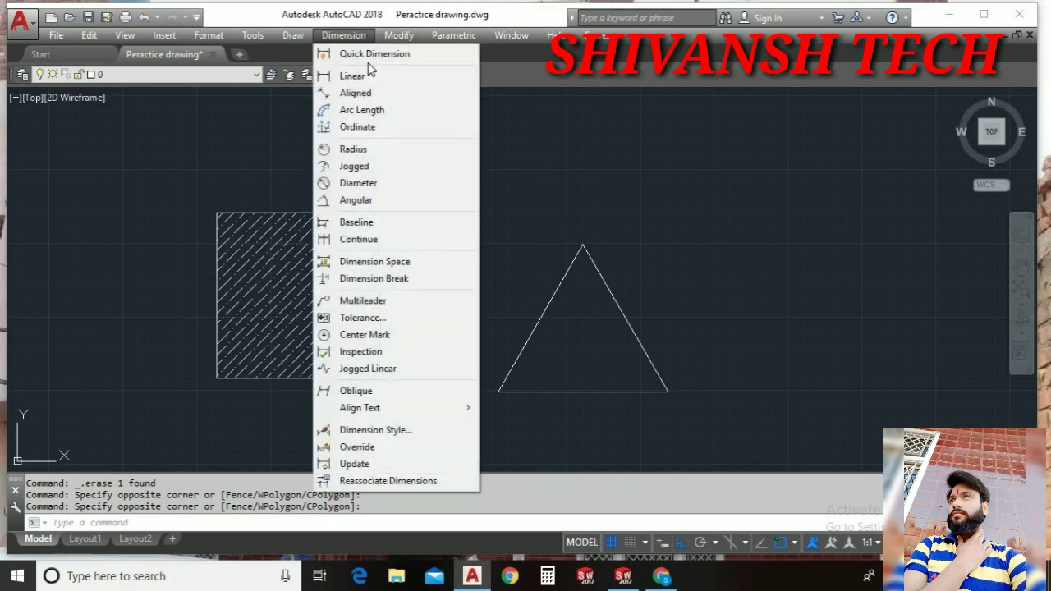
left_click(375, 78)
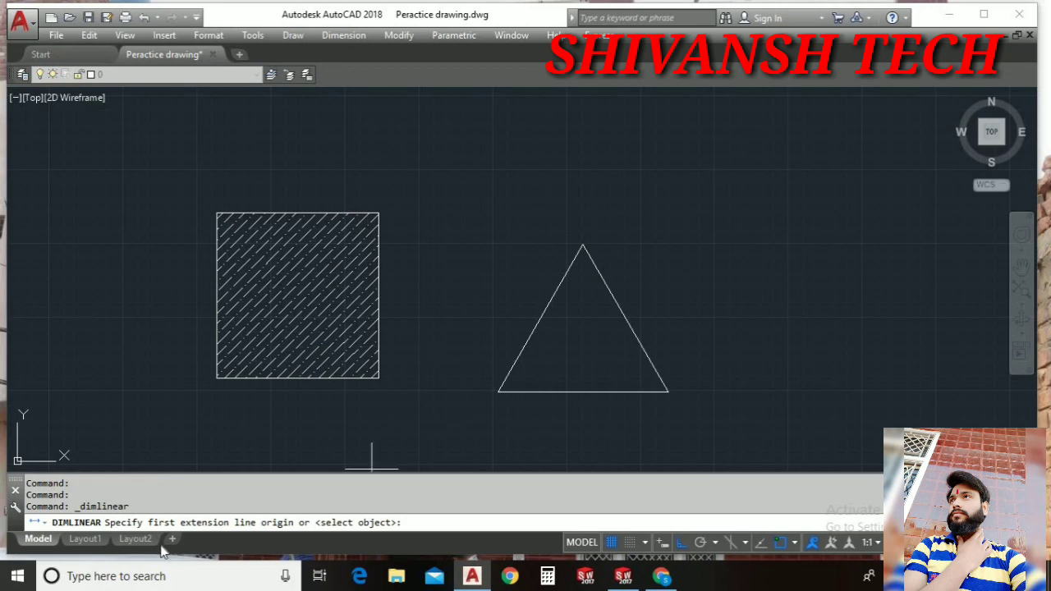
scroll(475, 404, "up", 4)
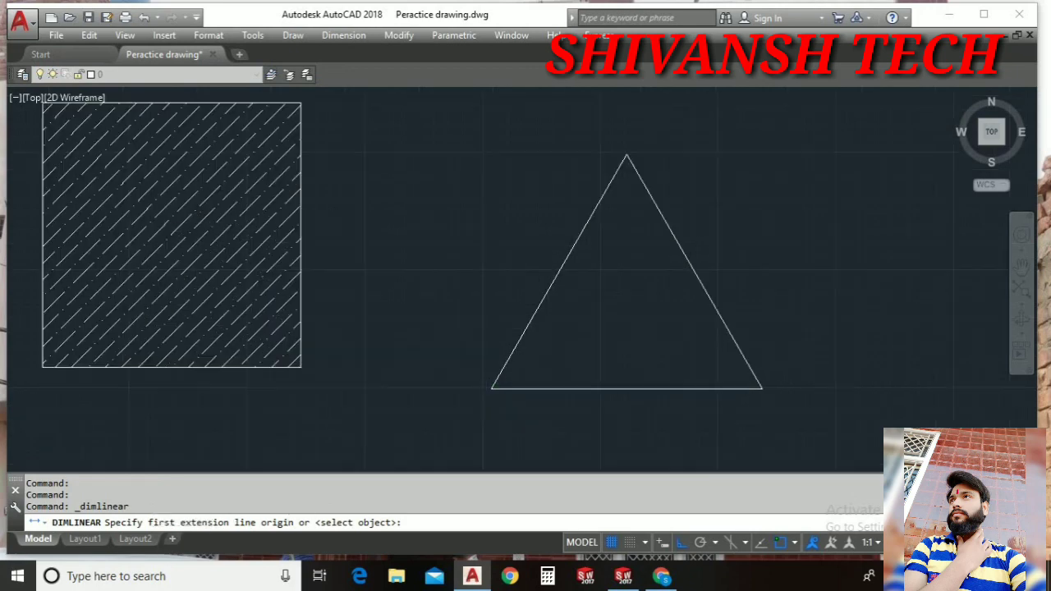
left_click(481, 384)
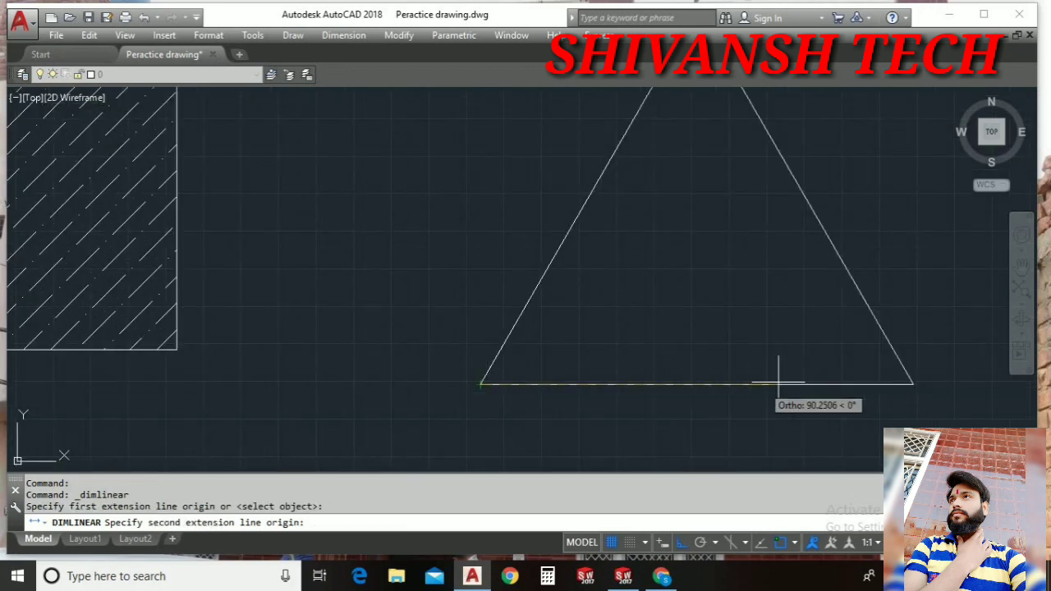
left_click(912, 383)
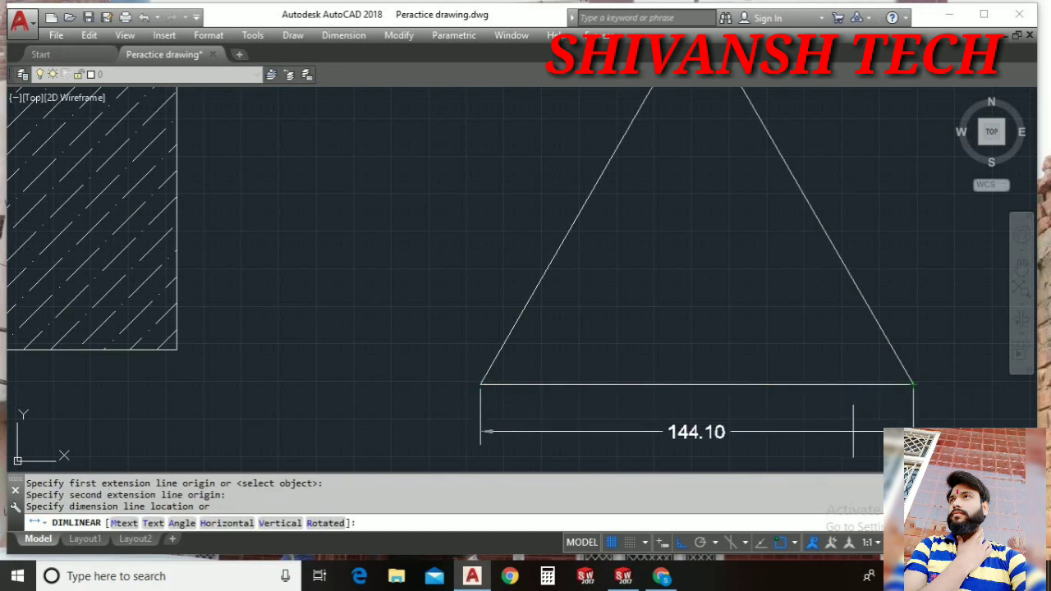
left_click(853, 431)
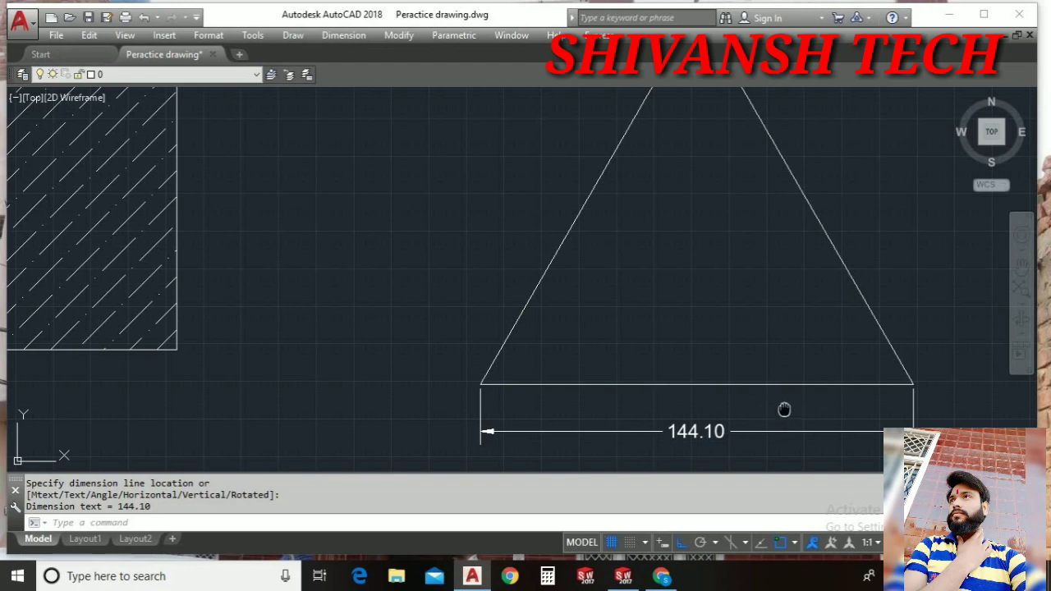
mouse_move(784, 411)
middle_mouse_down()
mouse_move(760, 432)
mouse_move(742, 421)
middle_mouse_up()
scroll(741, 421, "down", 2)
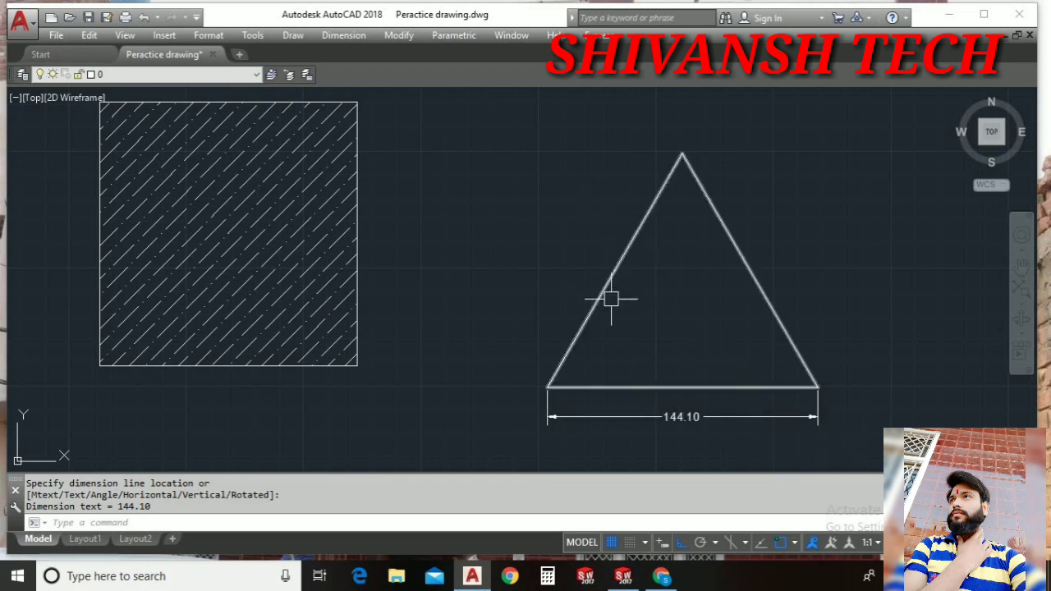
Turn Ortho mode off and add an aligned dimension along the triangle's left side, placed outside the triangle.
left_click(684, 542)
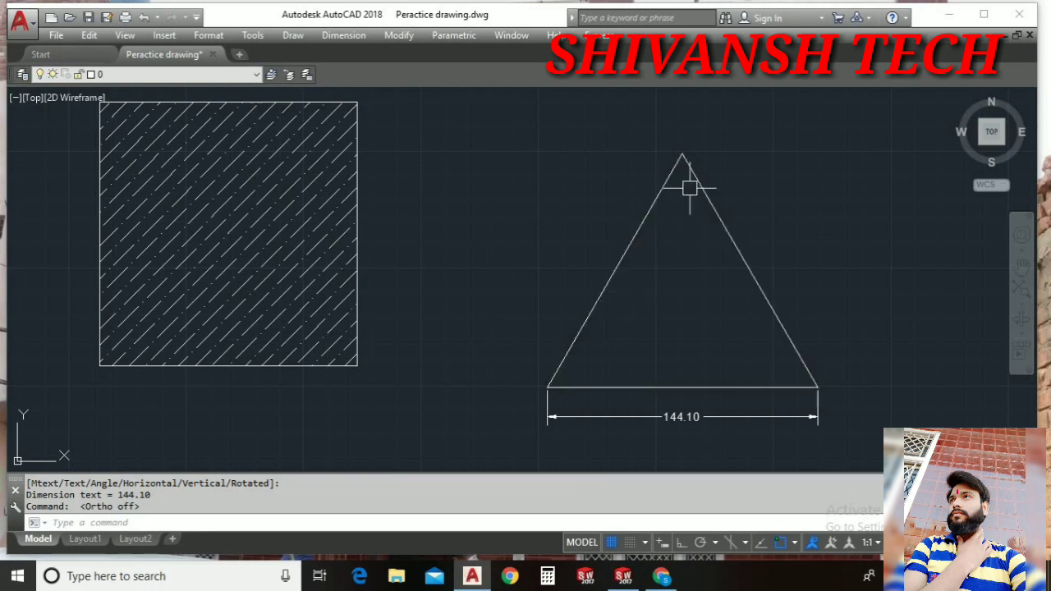
left_click(344, 38)
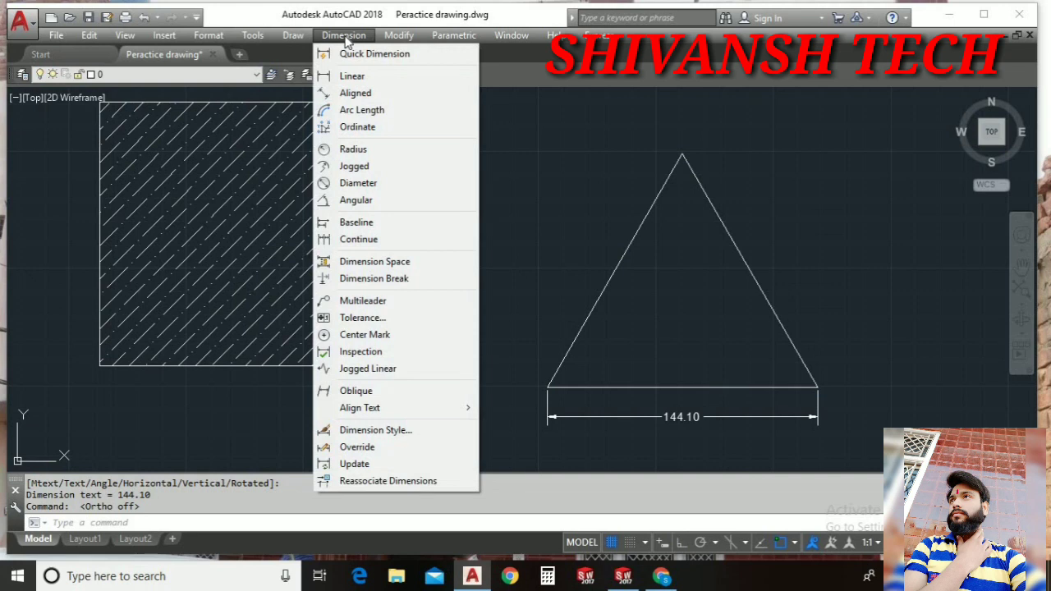
left_click(355, 93)
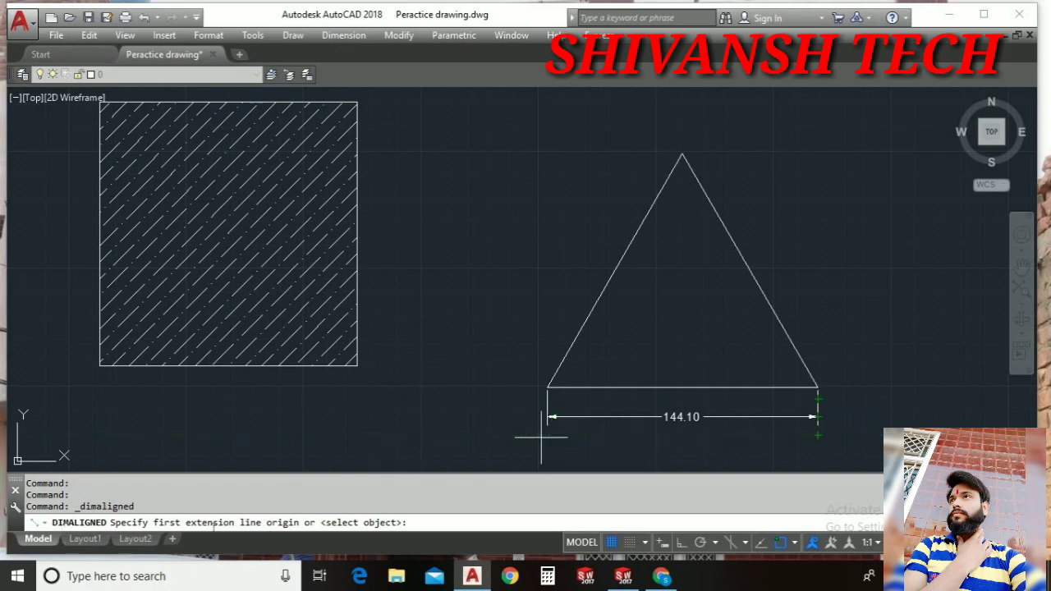
left_click(548, 387)
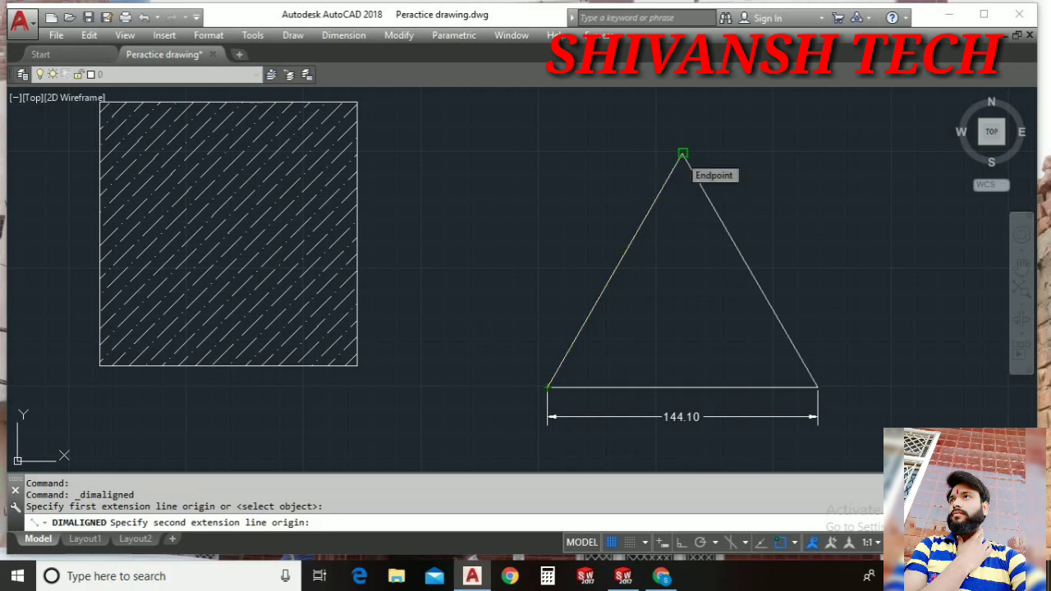
left_click(683, 153)
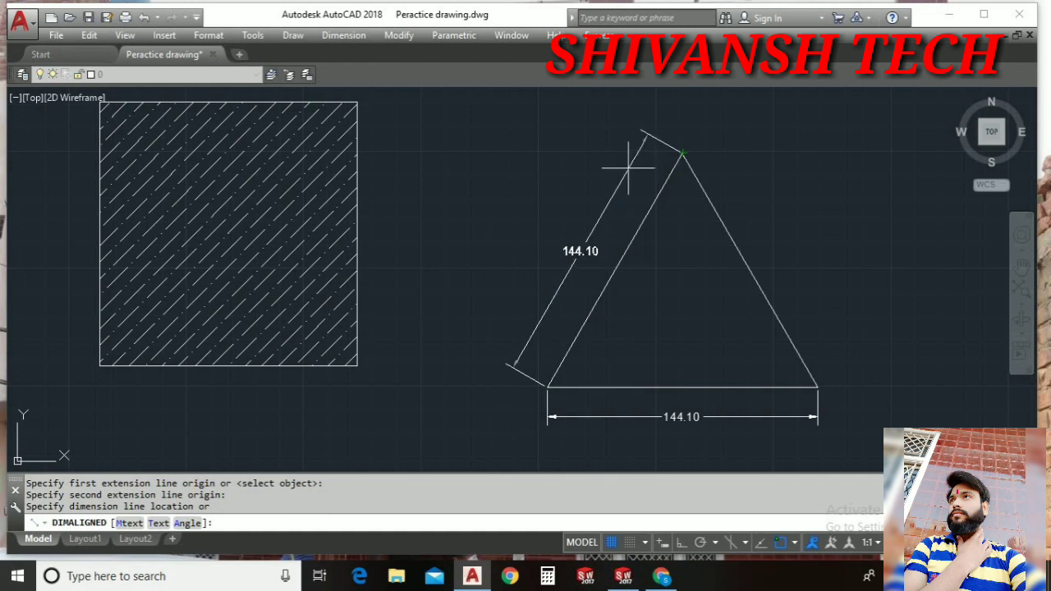
left_click(628, 167)
scroll(592, 265, "up", 2)
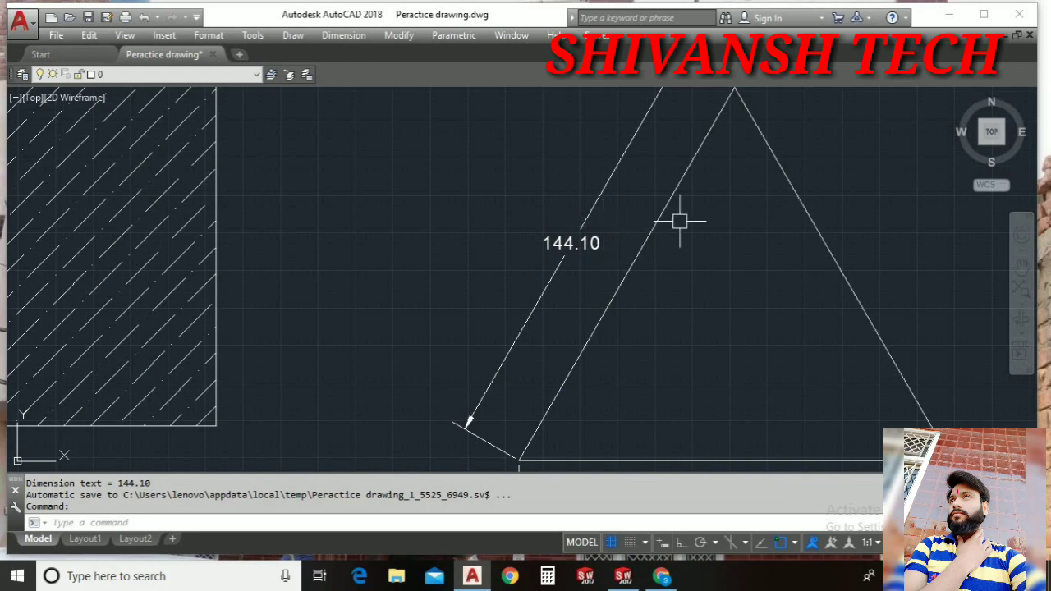
middle_click_drag(693, 249, 654, 237)
scroll(658, 238, "down", 2)
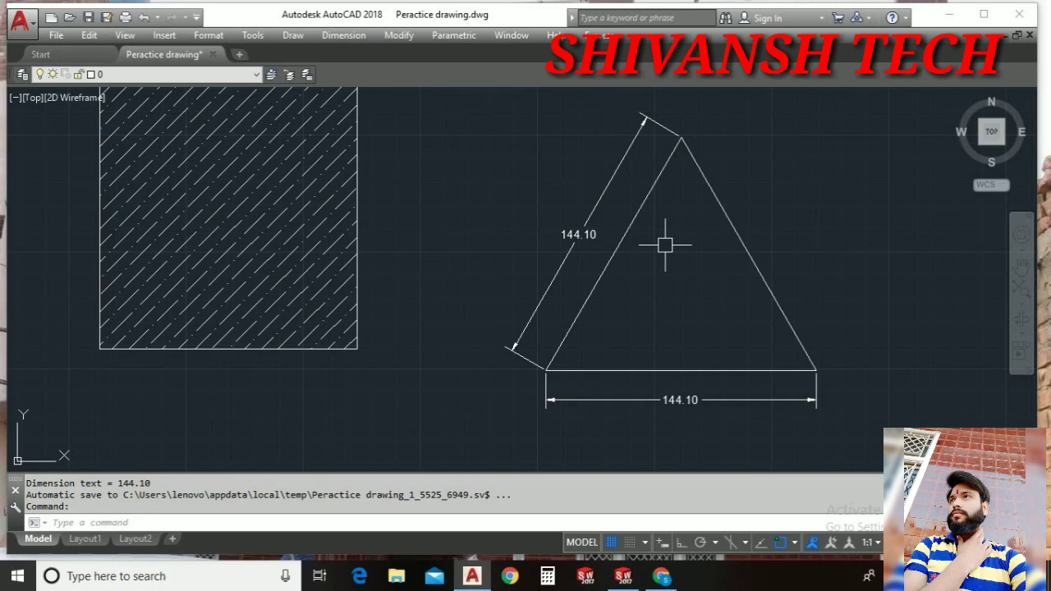
Add an aligned dimension (DIMALIGNED) from the triangle's apex to its lower-right corner, placed outside the right side.
type("di")
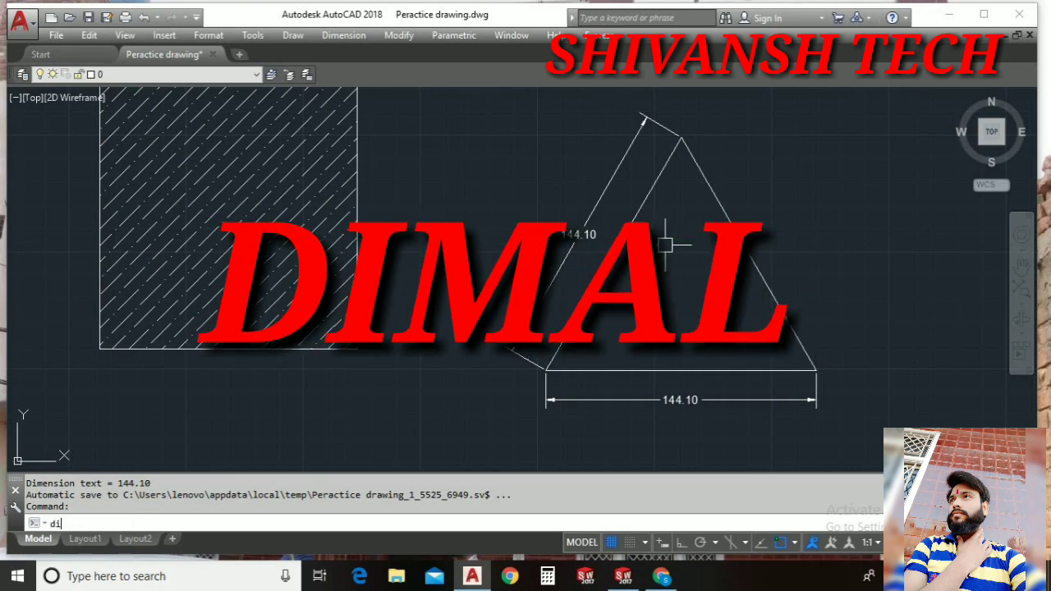
type("mali")
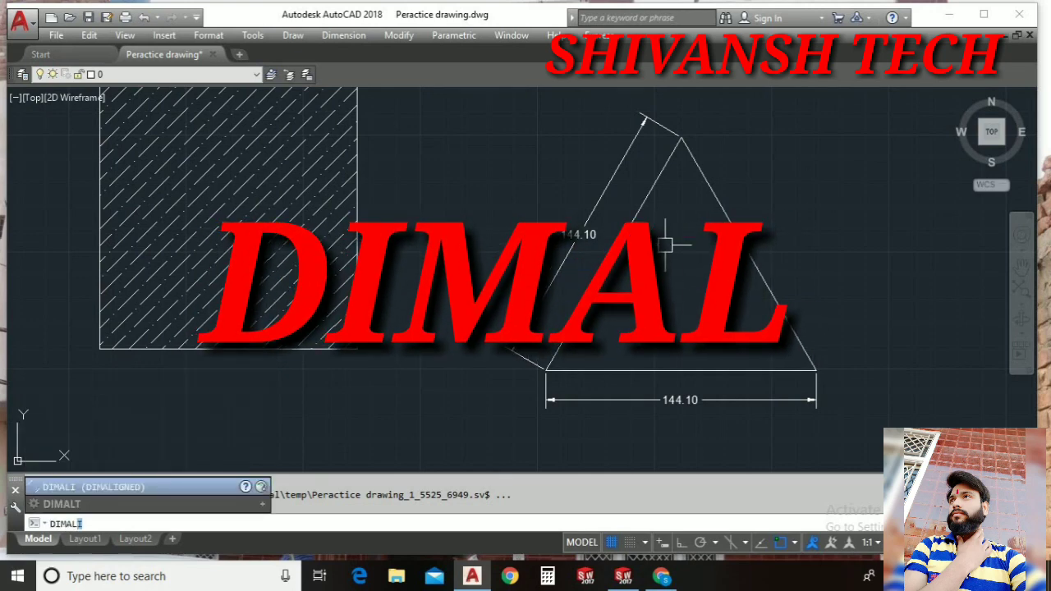
key("Return")
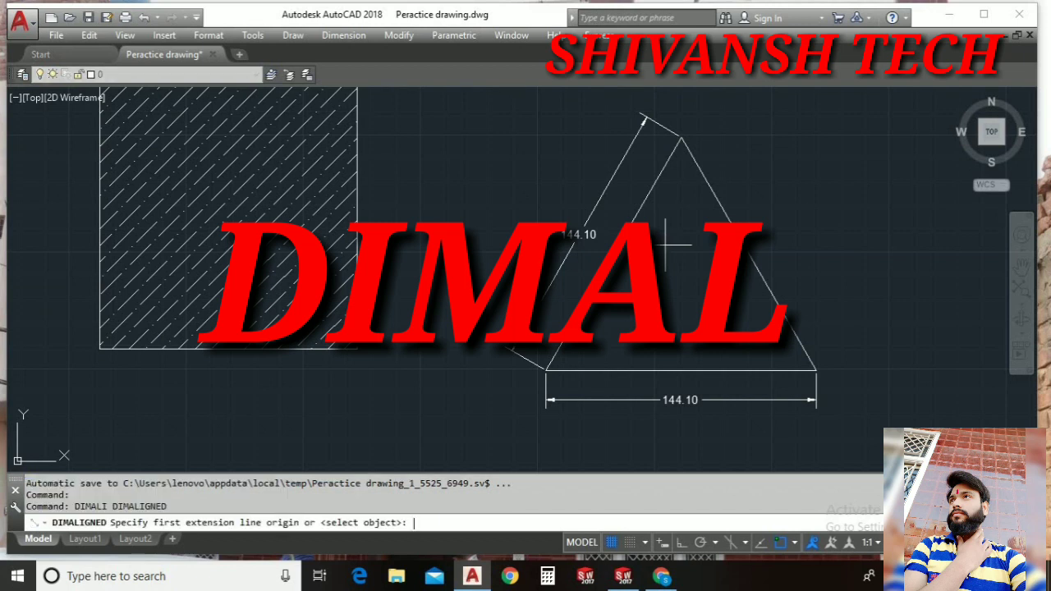
left_click(683, 139)
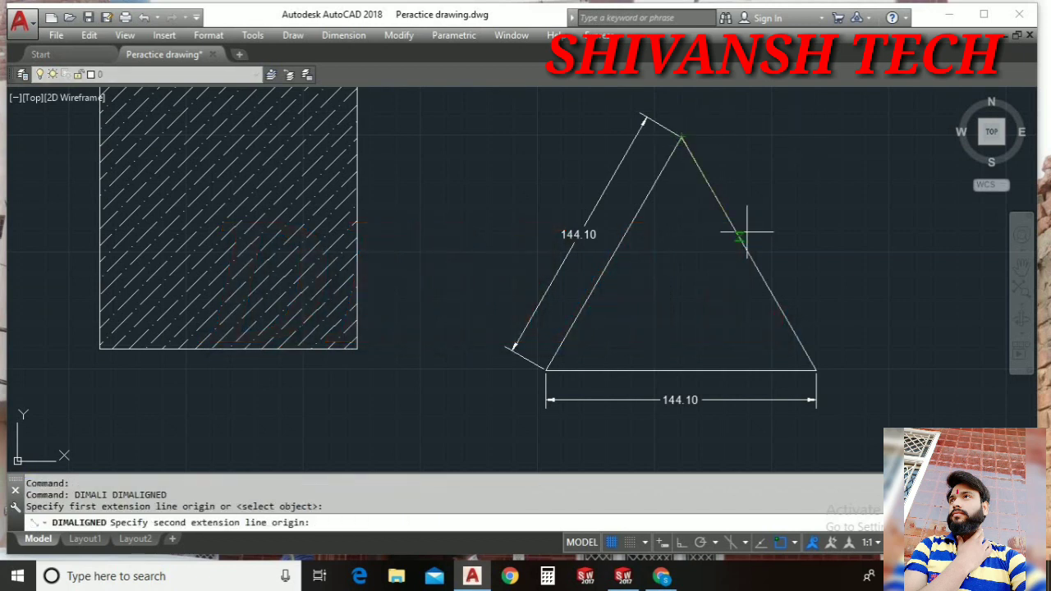
left_click(815, 371)
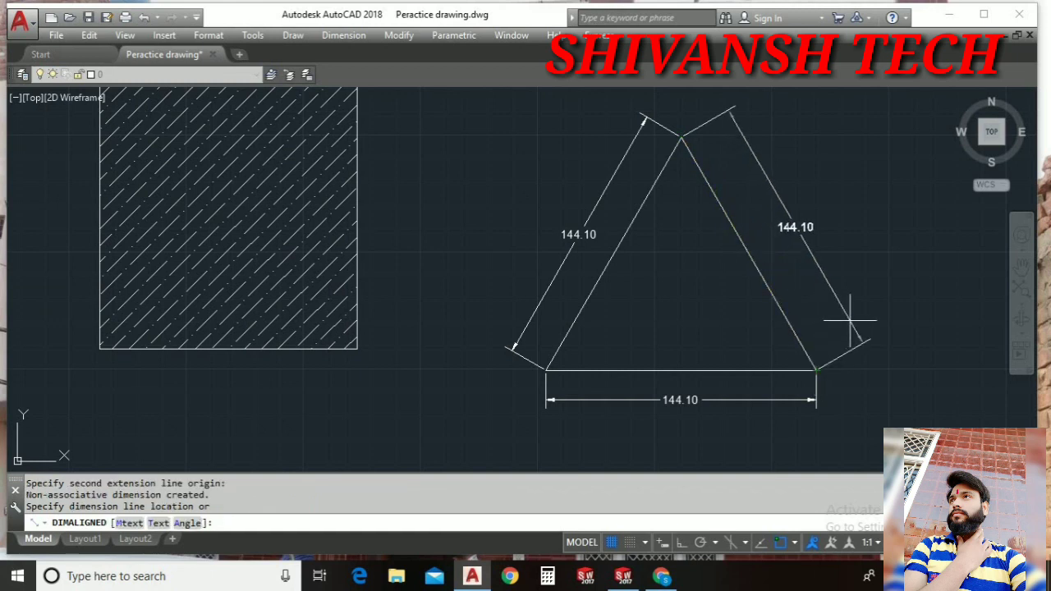
left_click(854, 332)
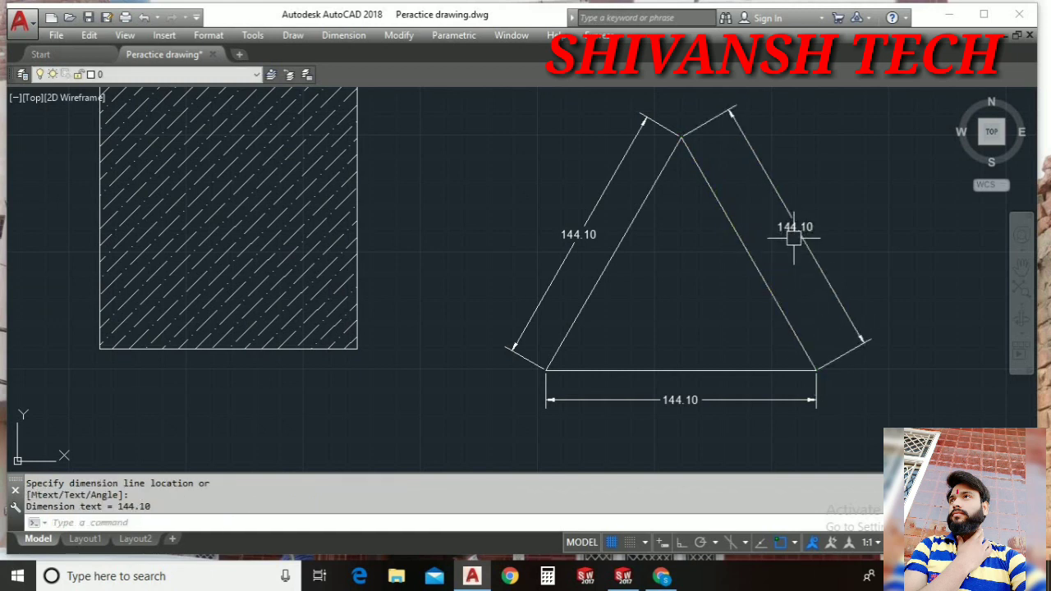
scroll(795, 251, "up", 2)
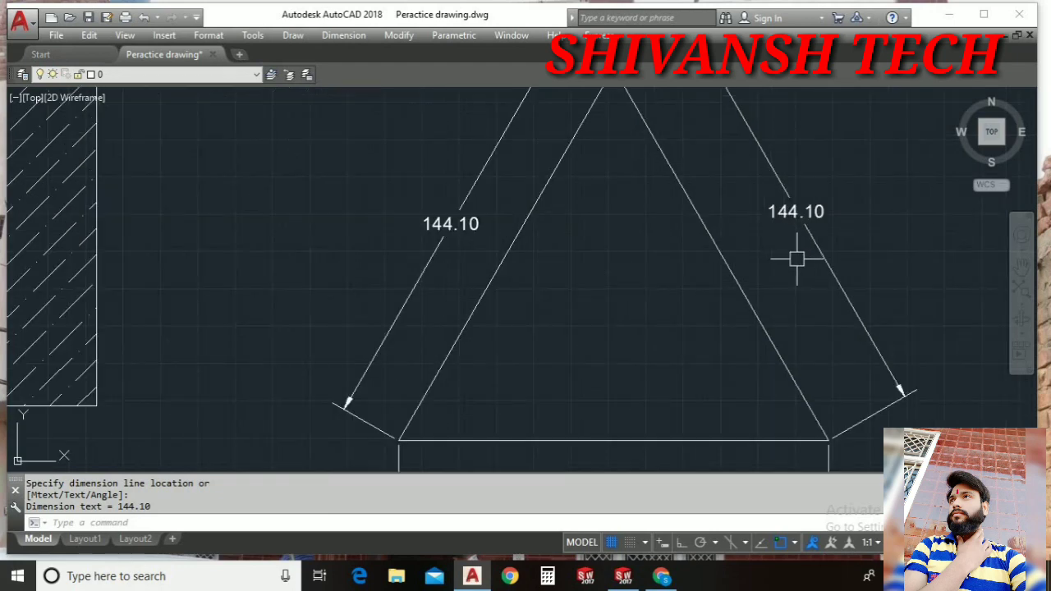
scroll(809, 274, "down", 2)
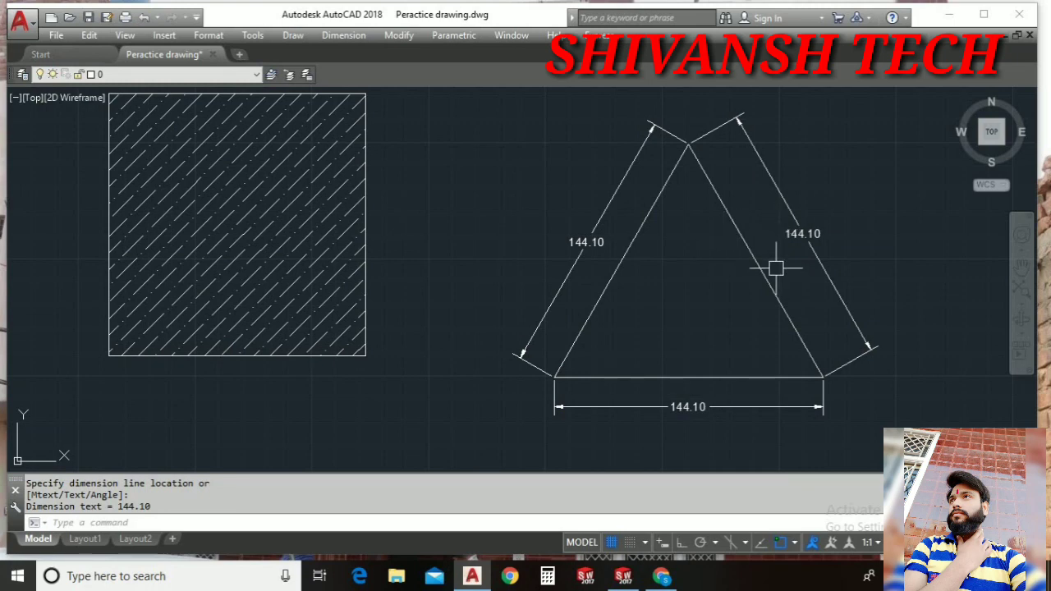
middle_click_drag(774, 270, 804, 277)
scroll(804, 277, "down", 2)
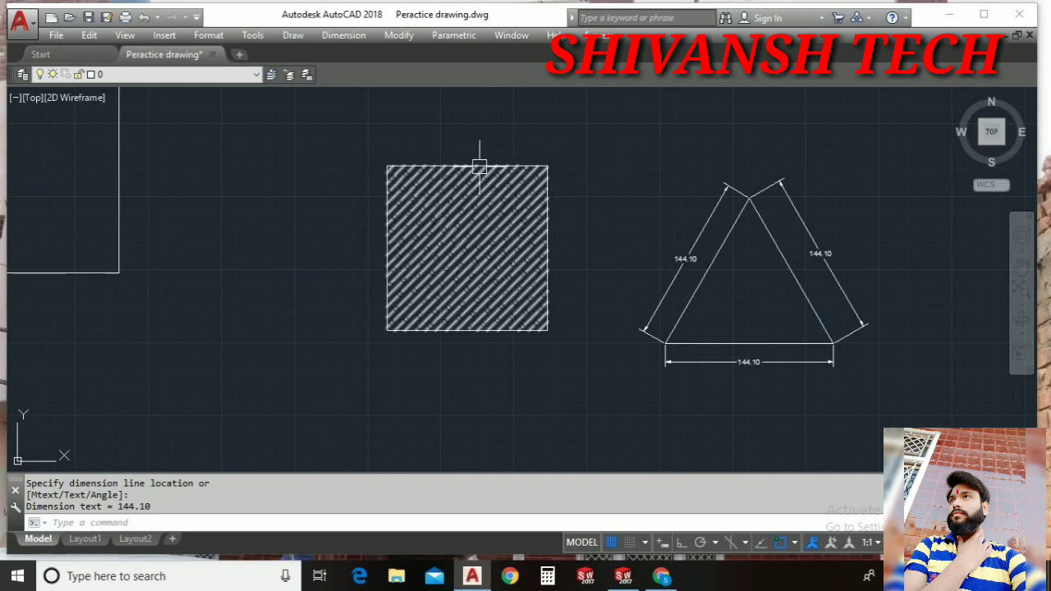
Add a linear dimension to the upper edge of the hatched square, placing the dimension line above it.
left_click(355, 38)
left_click(518, 92)
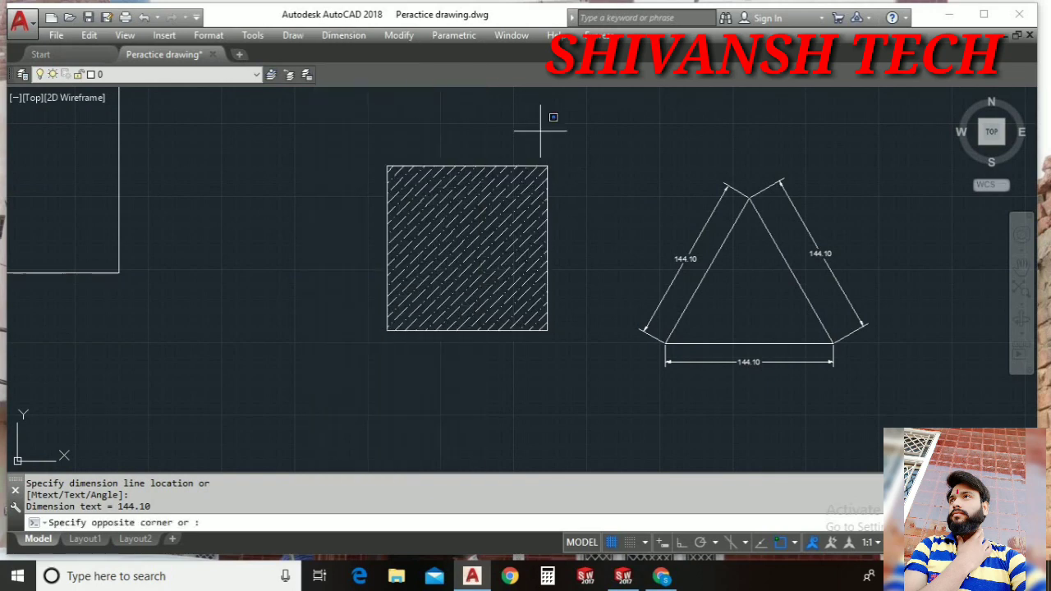
left_click(332, 35)
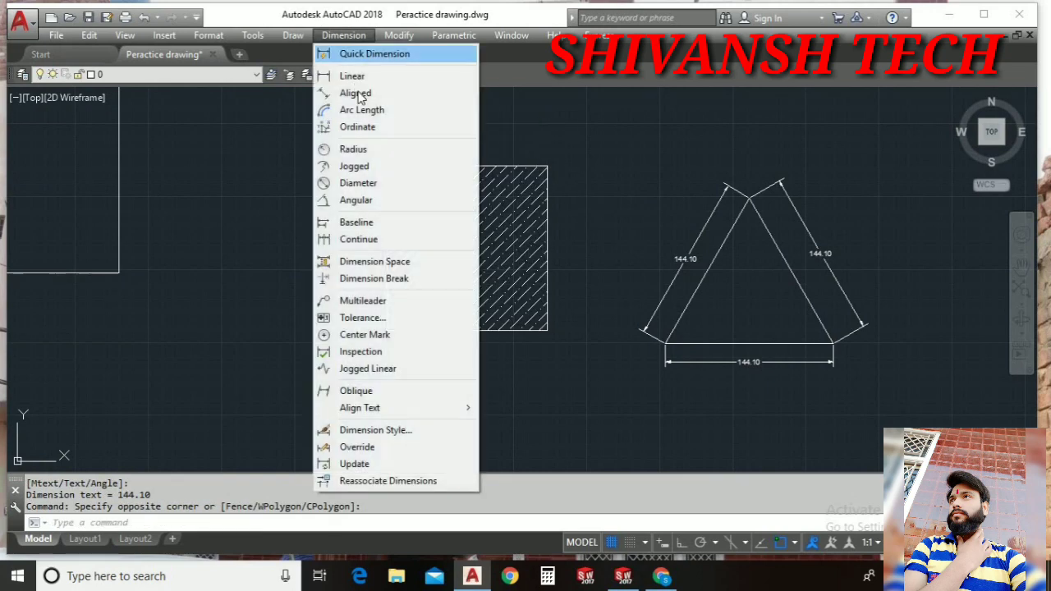
left_click(353, 76)
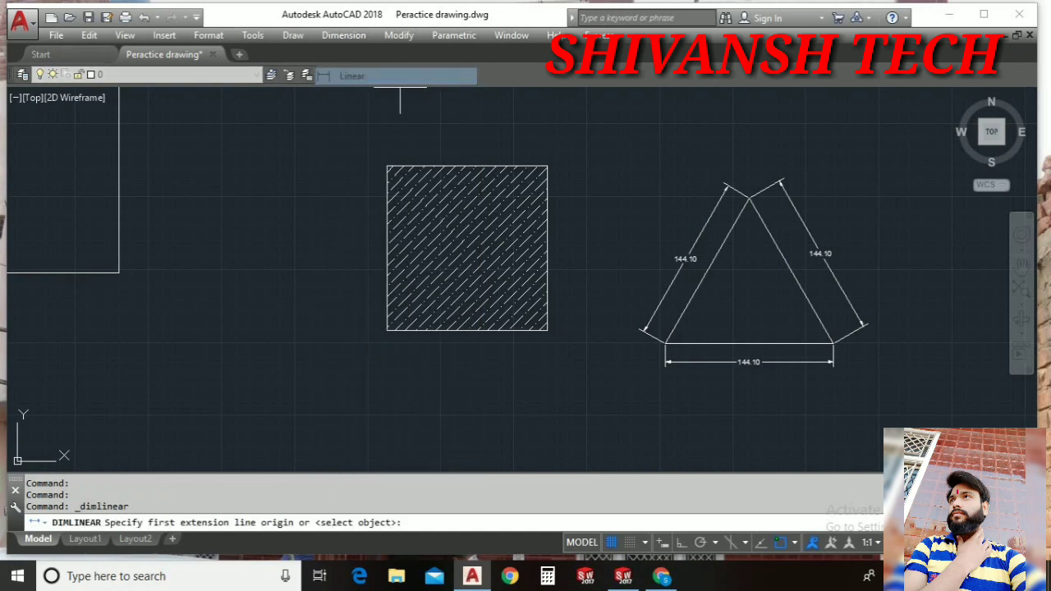
left_click(387, 166)
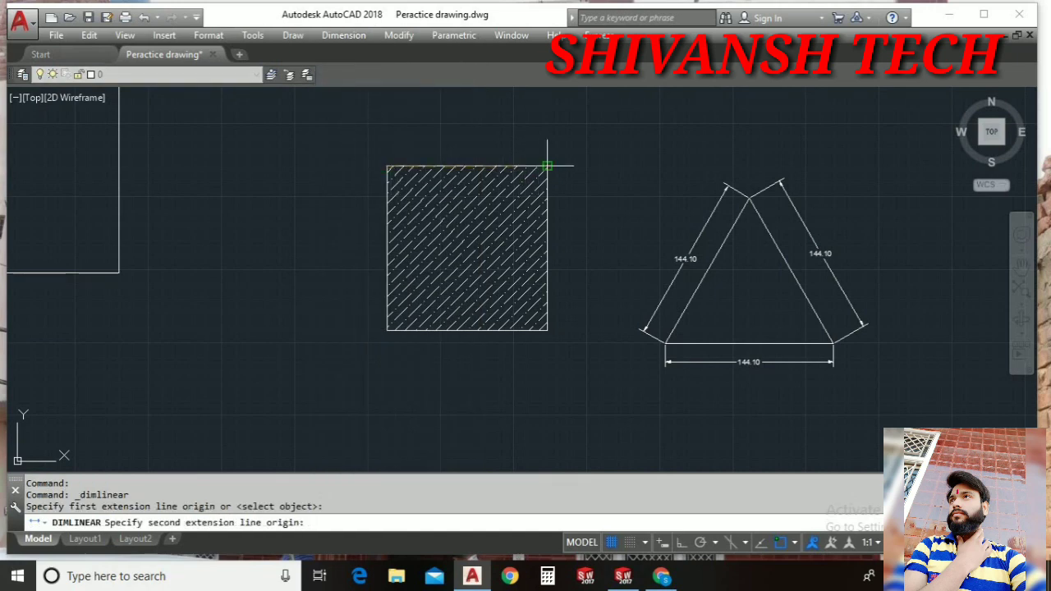
left_click(548, 165)
left_click(475, 144)
scroll(485, 156, "up", 4)
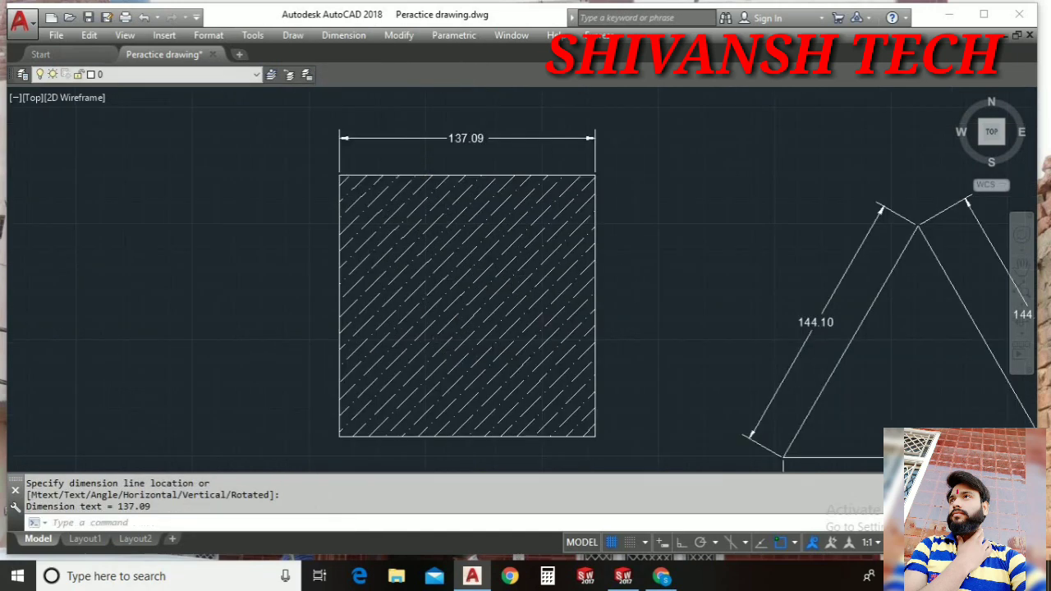
middle_click_drag(485, 156, 471, 140)
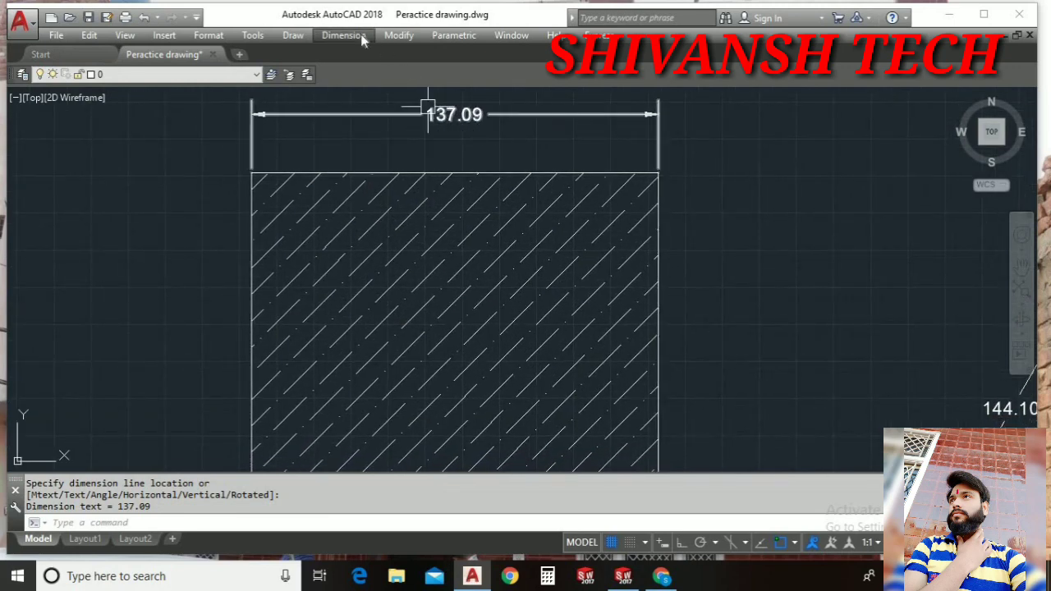
Add a vertical linear dimension to the hatched square's right edge, placing the dimension line outside the square.
left_click(359, 36)
left_click(353, 75)
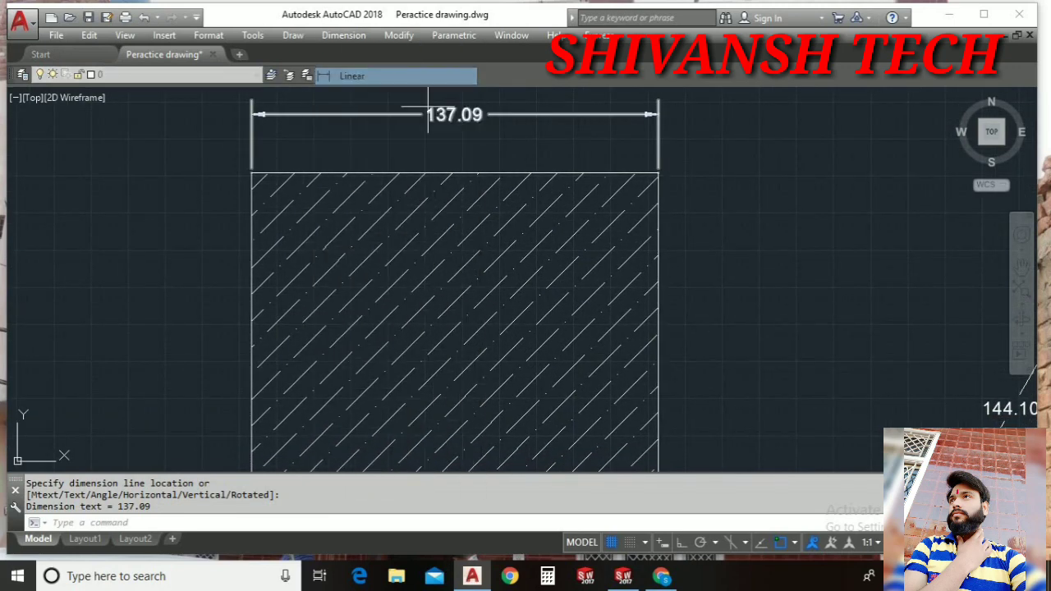
left_click(658, 173)
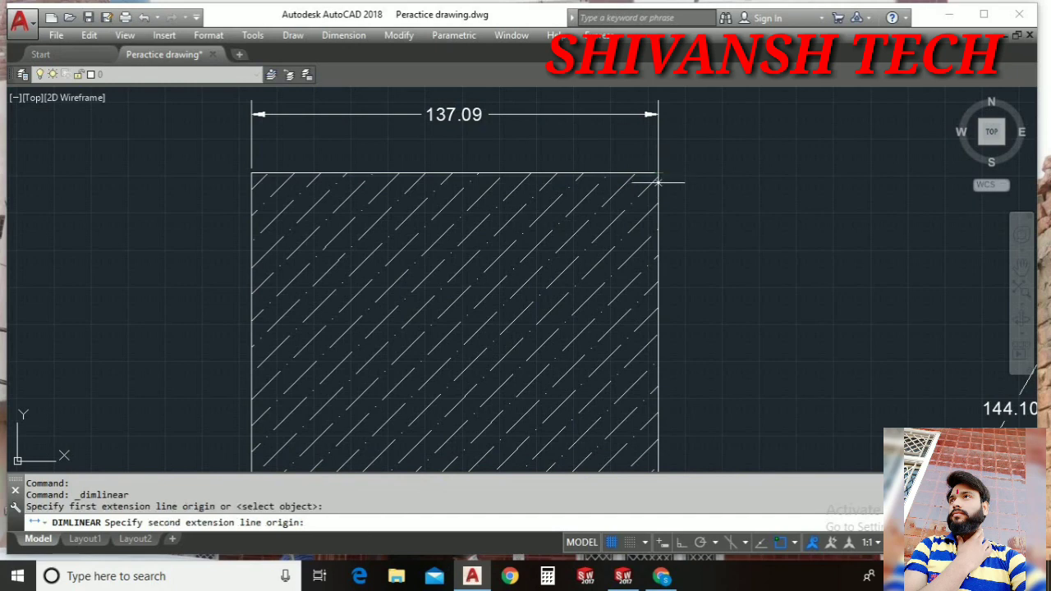
scroll(673, 246, "down", 6)
scroll(677, 254, "up", 8)
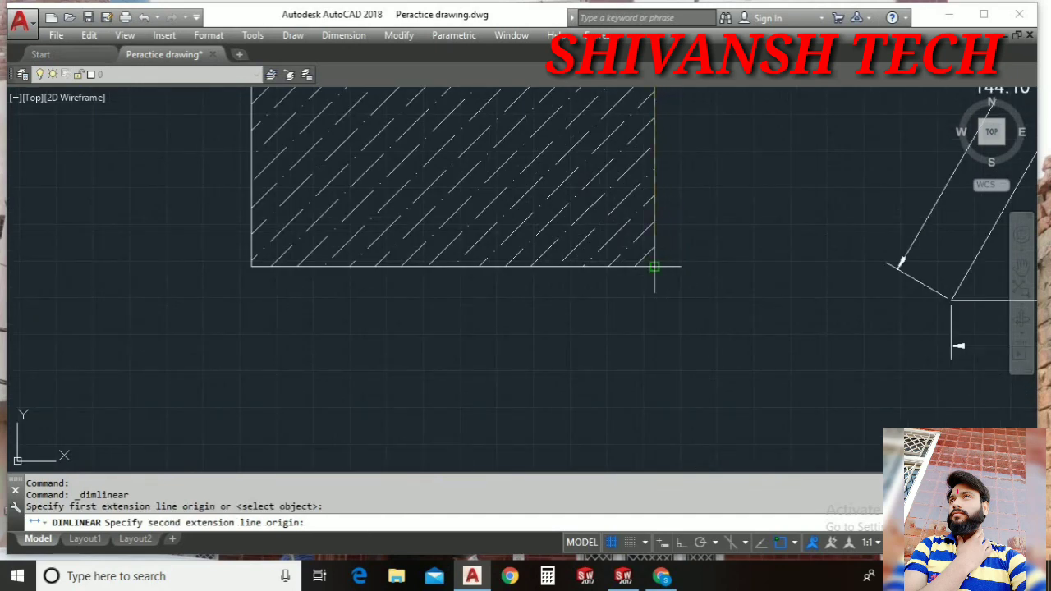
left_click(657, 263)
scroll(730, 199, "down", 2)
scroll(730, 199, "down", 5)
scroll(735, 157, "up", 3)
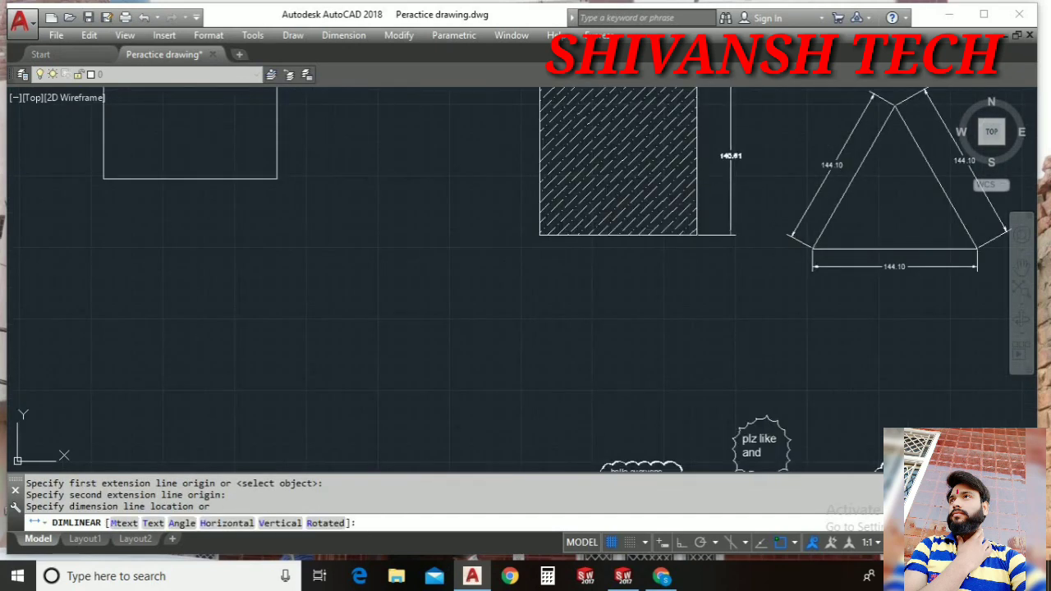
left_click(731, 156)
scroll(730, 156, "up", 4)
scroll(707, 181, "down", 4)
middle_click_drag(709, 188, 653, 216)
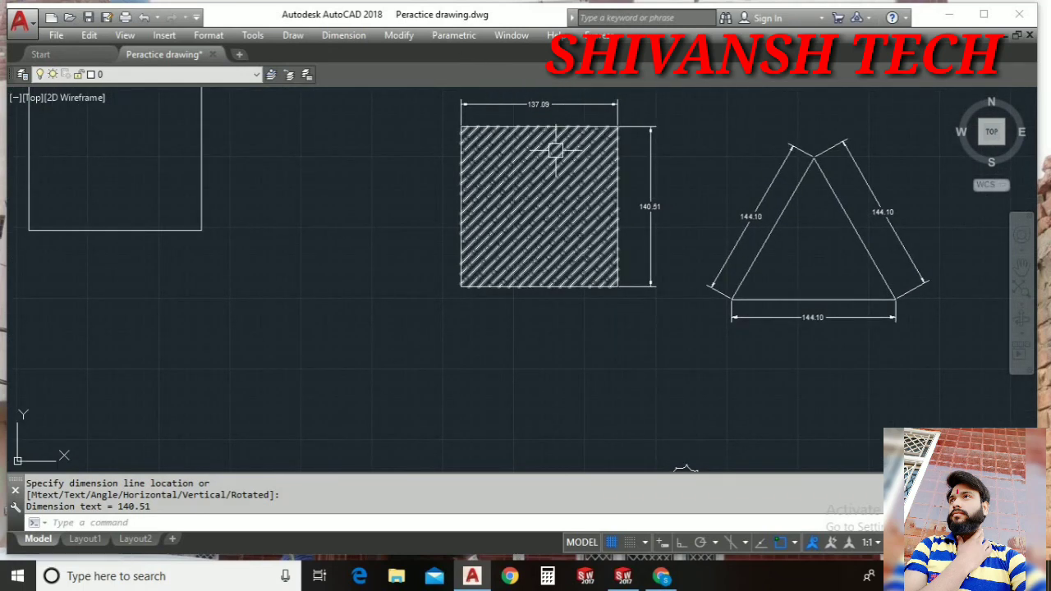
Add an aligned dimension across the hatched square's diagonal from upper-right to lower-left corner, placed outside beyond the upper-left corner.
scroll(617, 128, "up", 4)
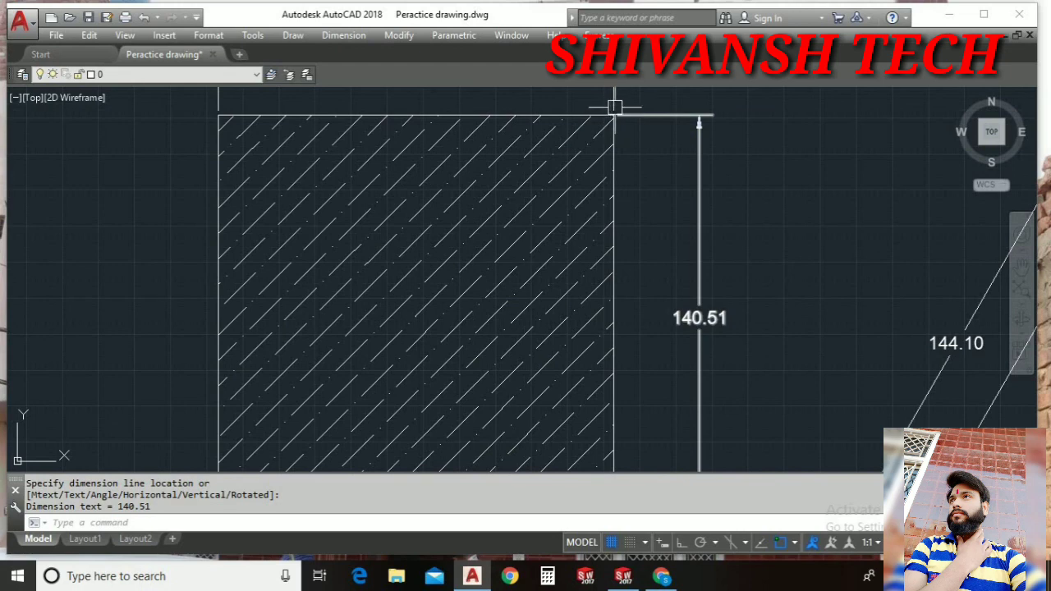
scroll(616, 107, "down", 2)
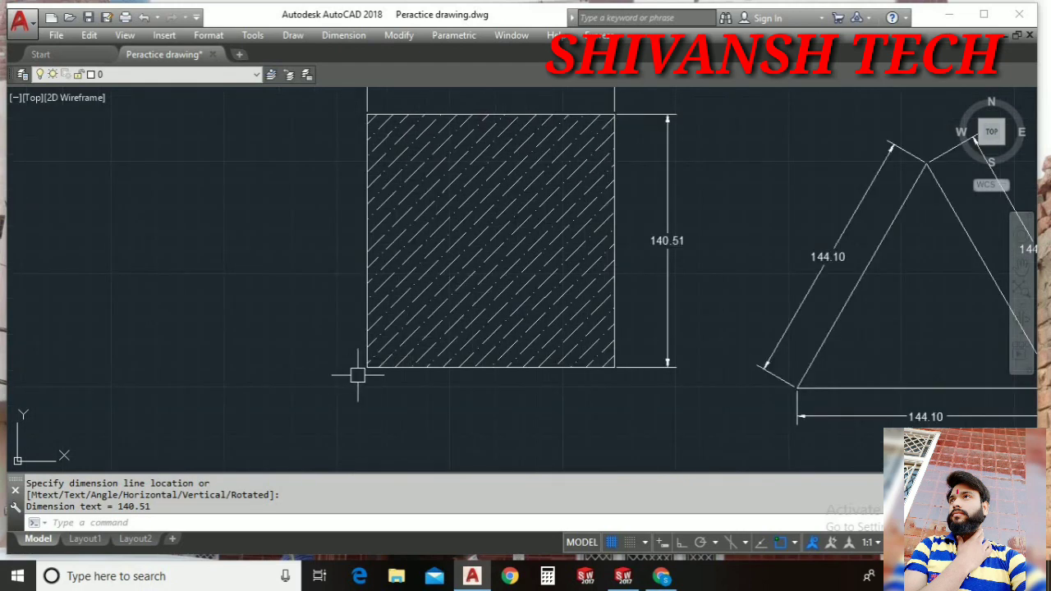
left_click(345, 36)
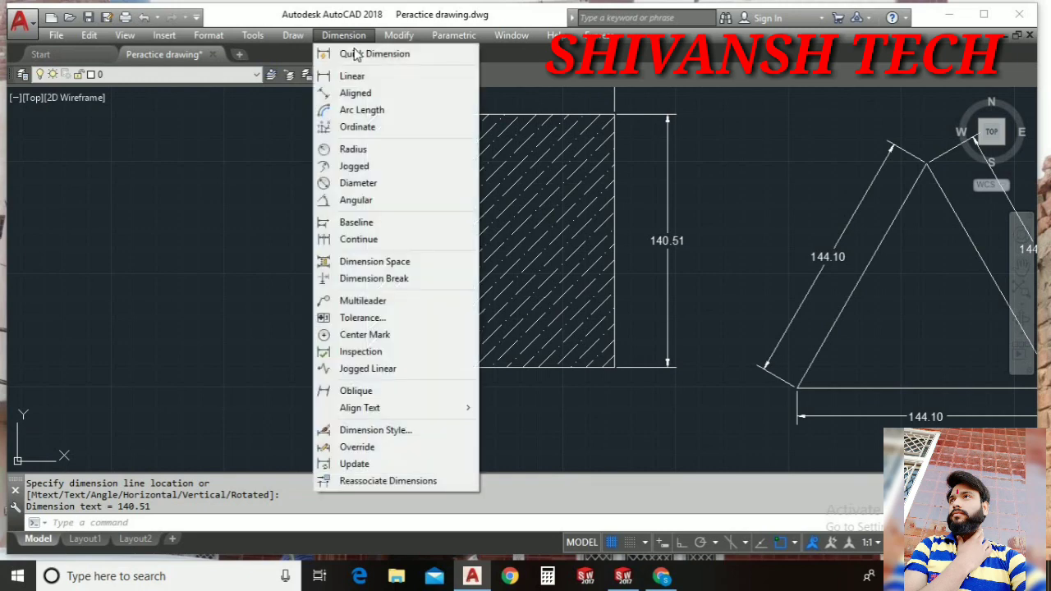
left_click(356, 92)
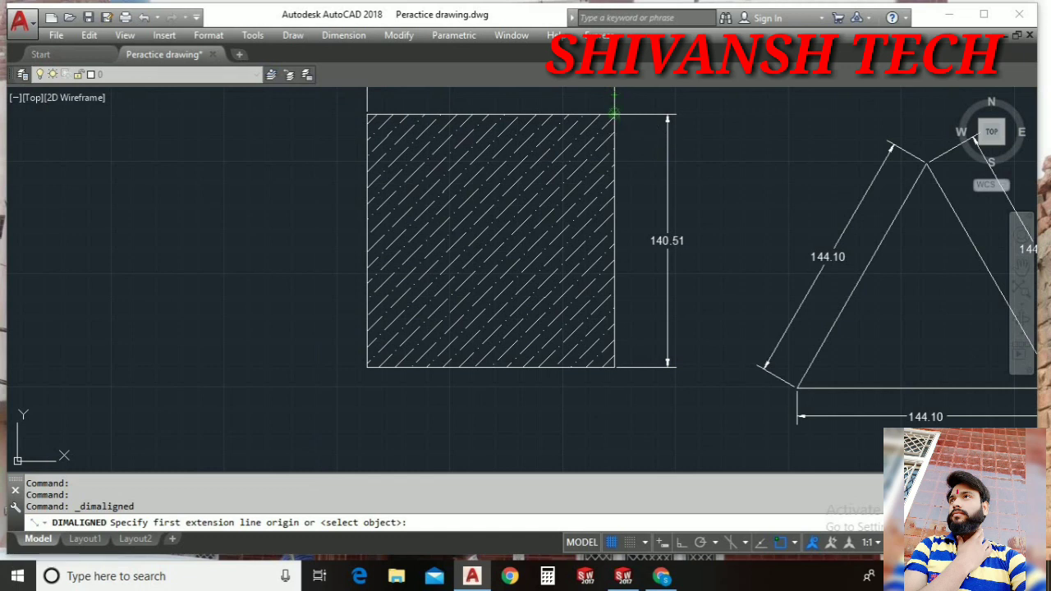
left_click(615, 114)
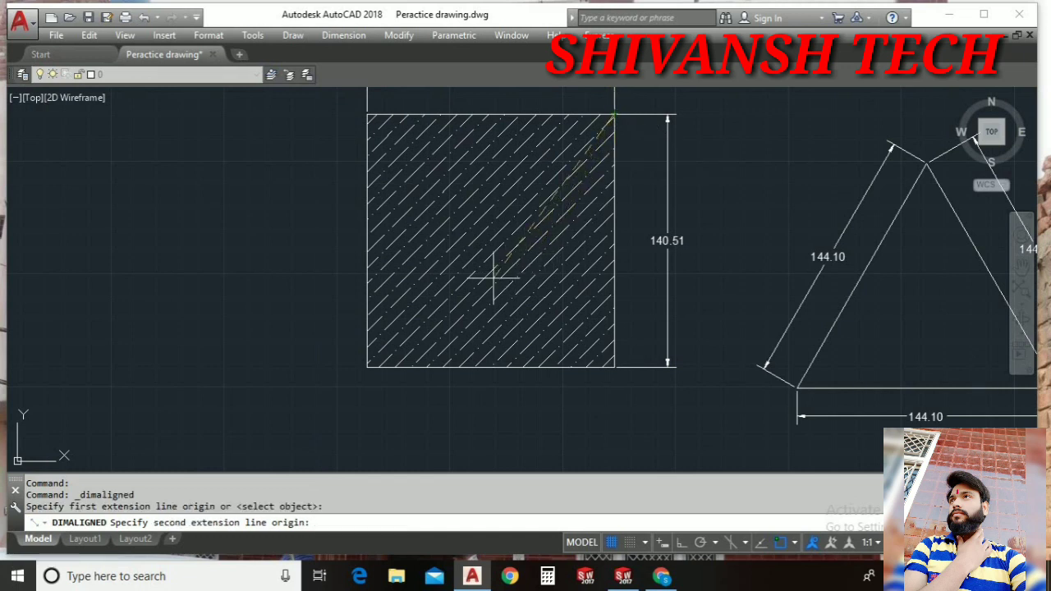
left_click(368, 367)
scroll(350, 322, "down", 5)
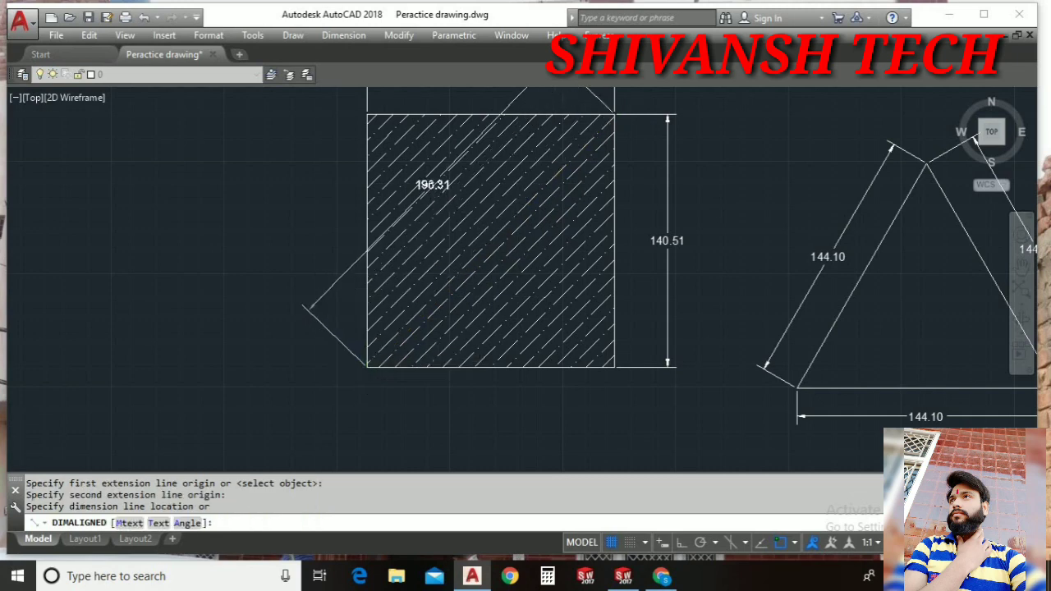
scroll(306, 262, "up", 3)
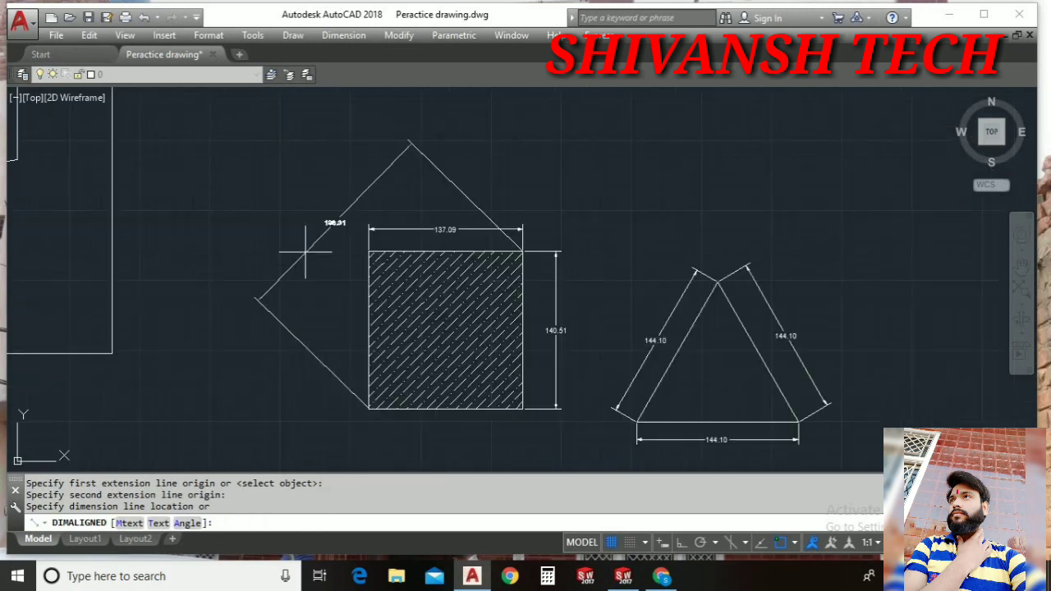
left_click(307, 247)
scroll(321, 238, "up", 5)
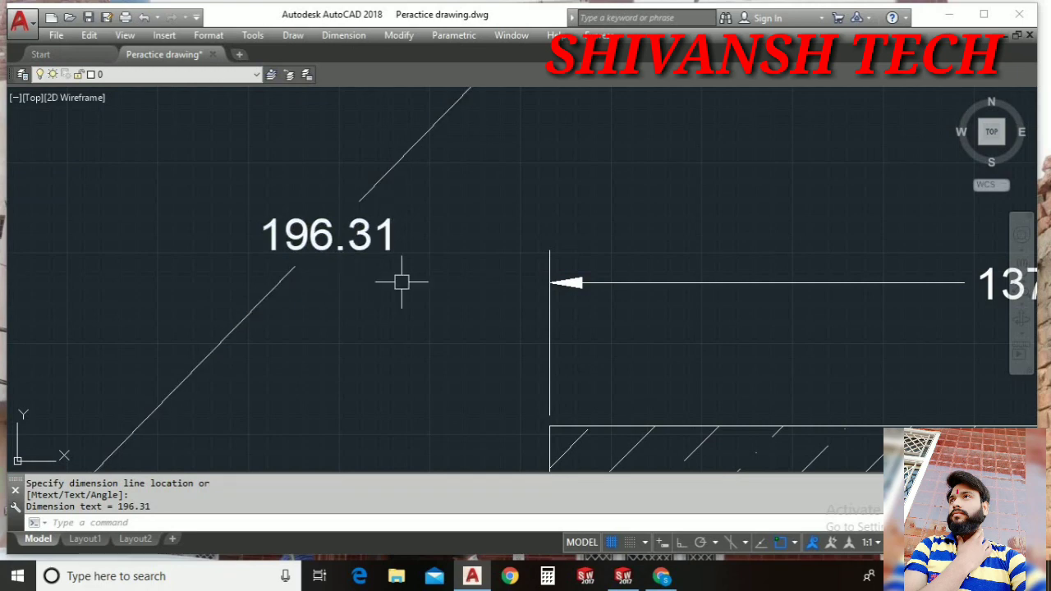
scroll(433, 293, "down", 5)
mouse_move(429, 293)
middle_mouse_down()
mouse_move(408, 275)
mouse_move(358, 174)
middle_mouse_up()
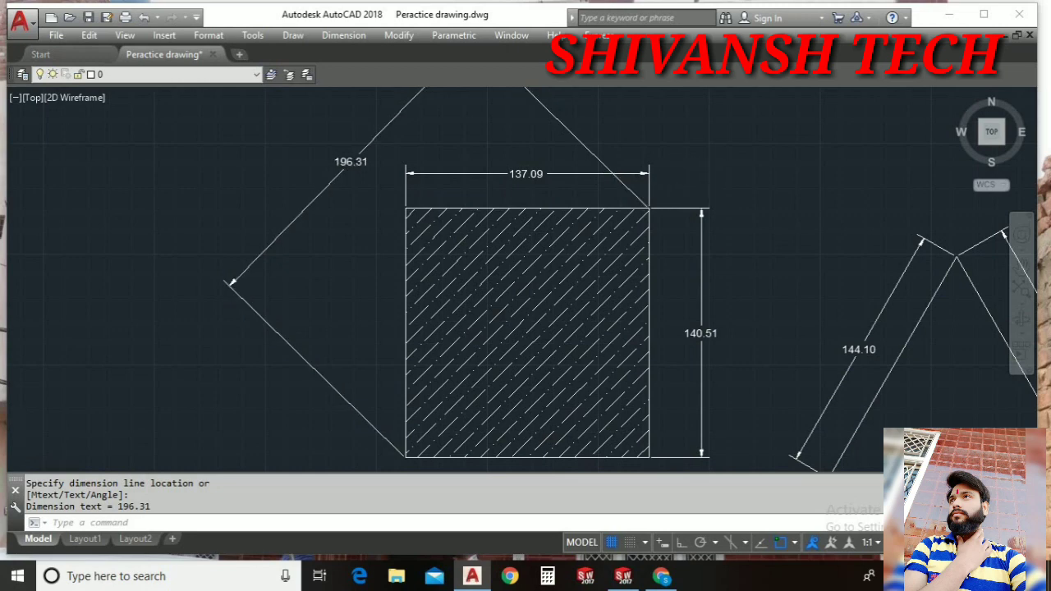
Draw a V shape of two connected lines right of the triangle, about 155 units long on the left and 113 units on the right.
scroll(549, 202, "down", 2)
key("Return")
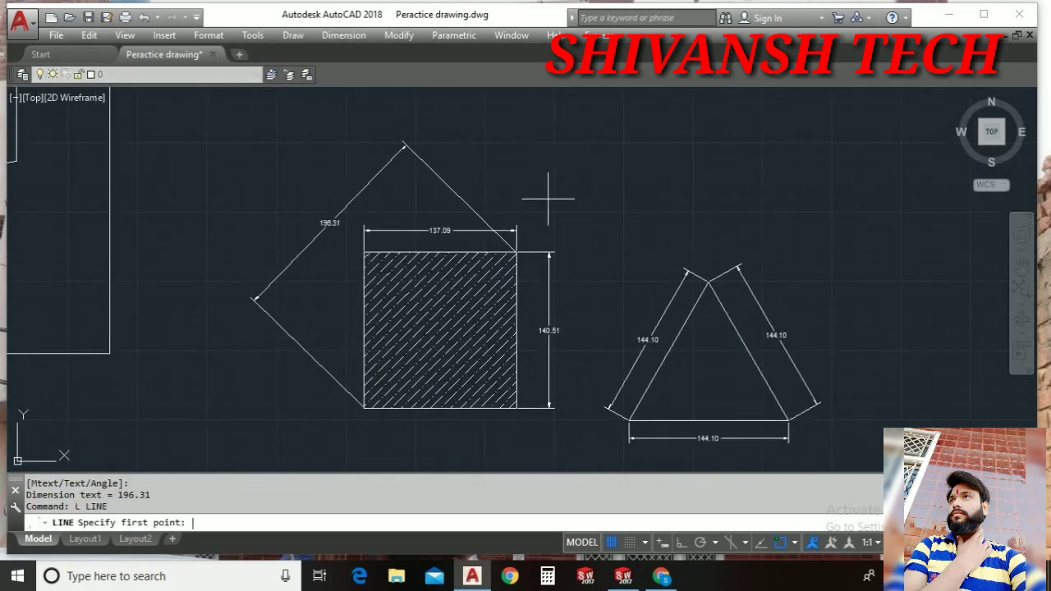
scroll(575, 279, "down", 3)
scroll(565, 290, "up", 5)
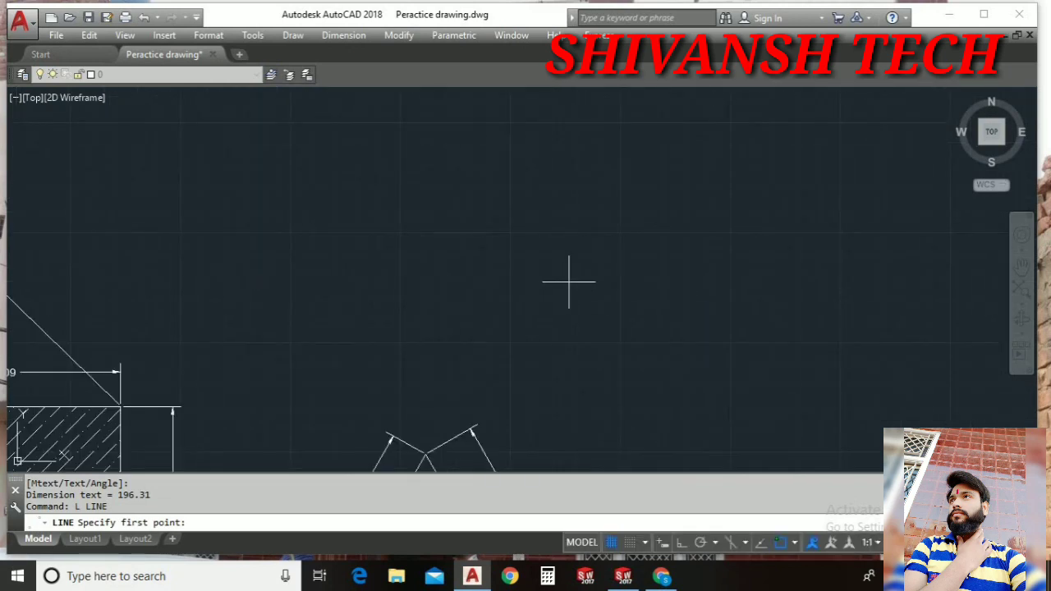
mouse_move(568, 284)
middle_mouse_down()
mouse_move(533, 220)
mouse_move(521, 149)
middle_mouse_up()
left_click(584, 174)
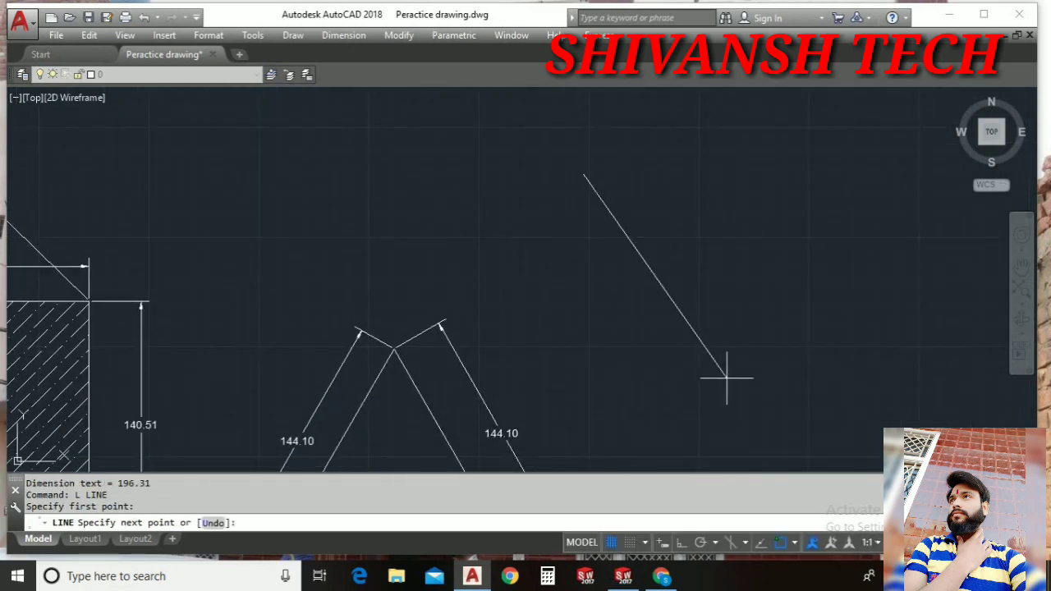
left_click(749, 390)
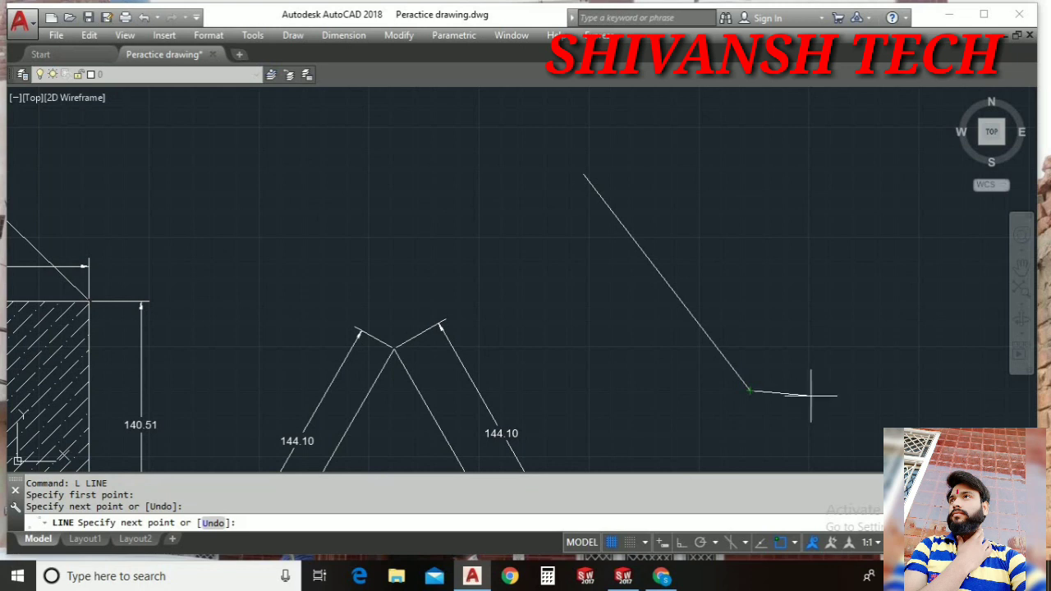
left_click(886, 245)
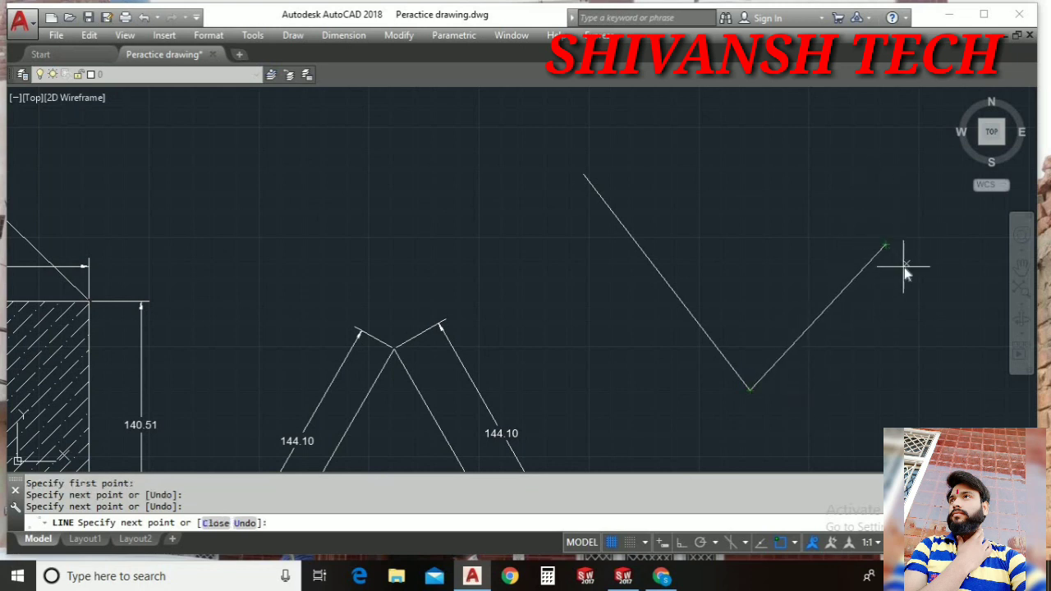
right_click(907, 266)
left_click(941, 278)
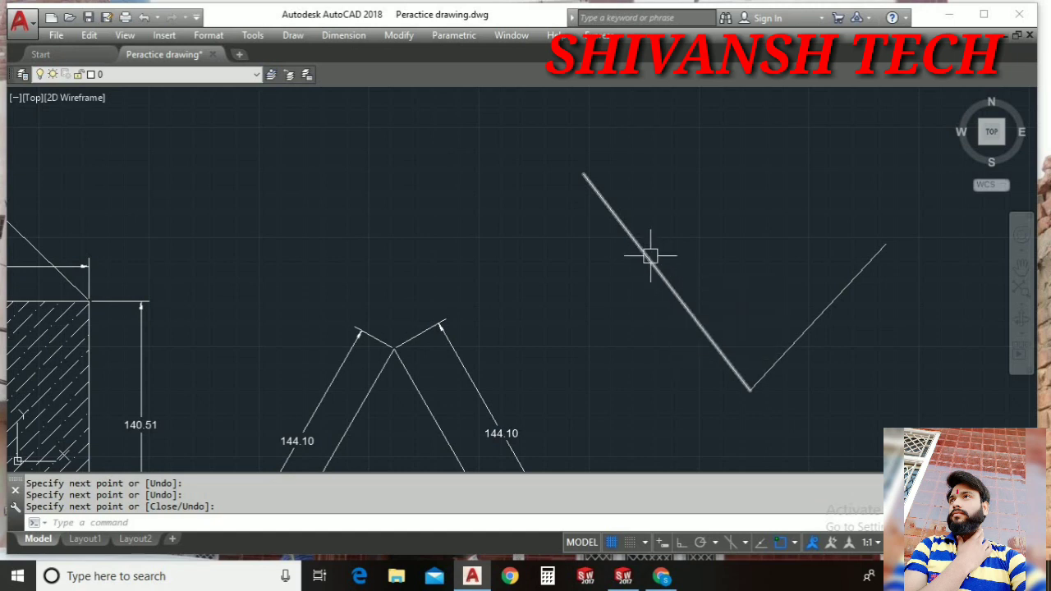
Add an aligned dimension to the V shape's left line, from its upper end to the vertex, placed on the outer side.
left_click(345, 36)
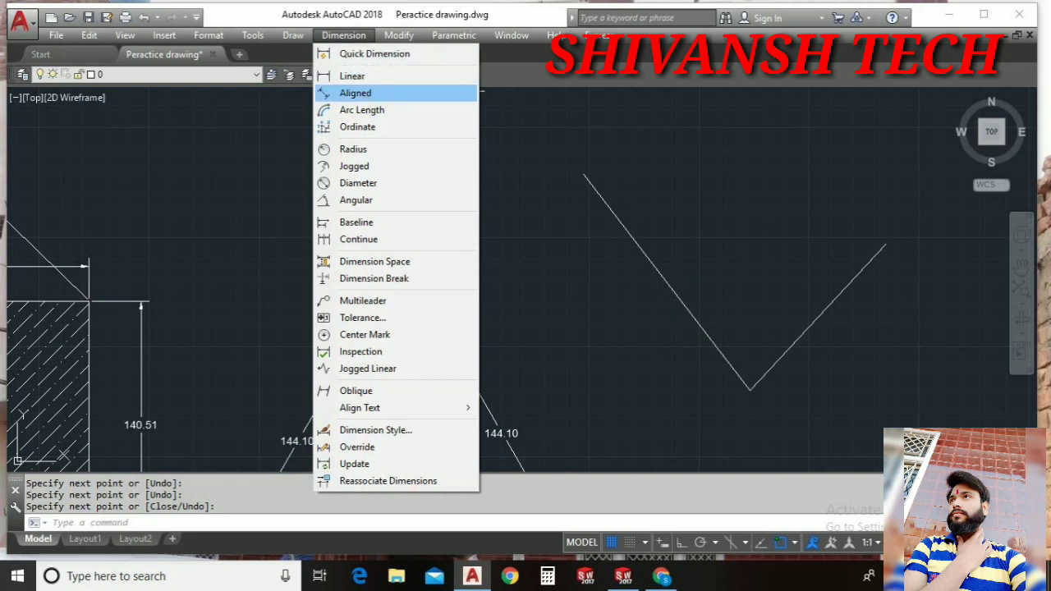
left_click(361, 93)
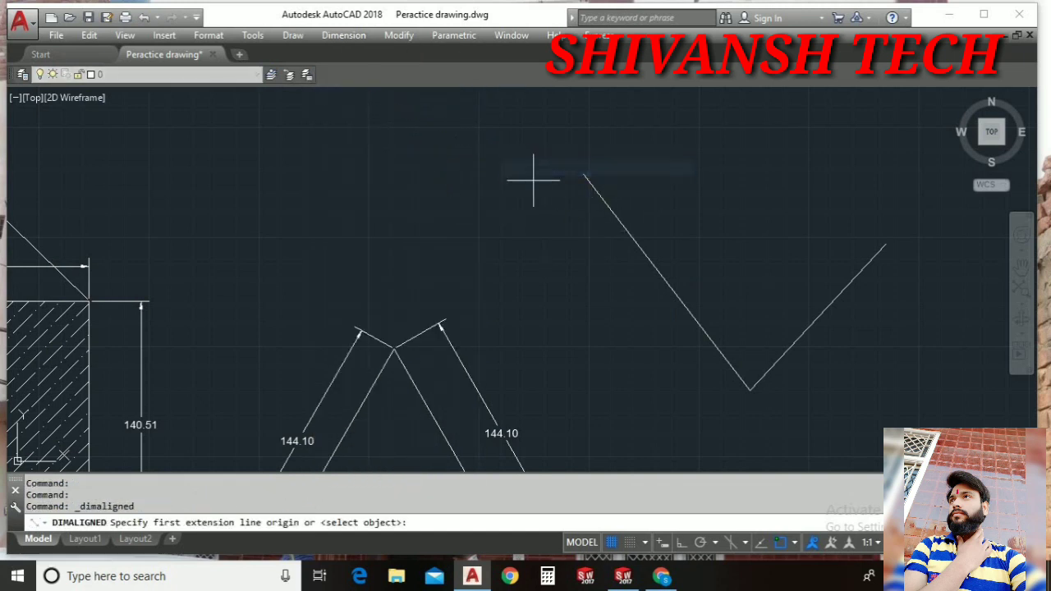
left_click(584, 174)
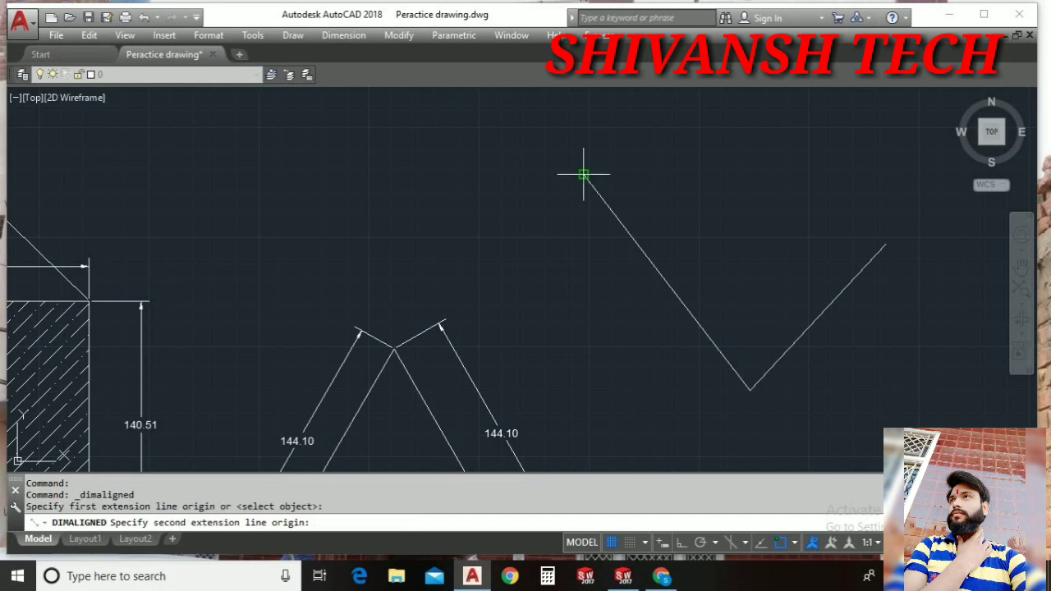
left_click(750, 391)
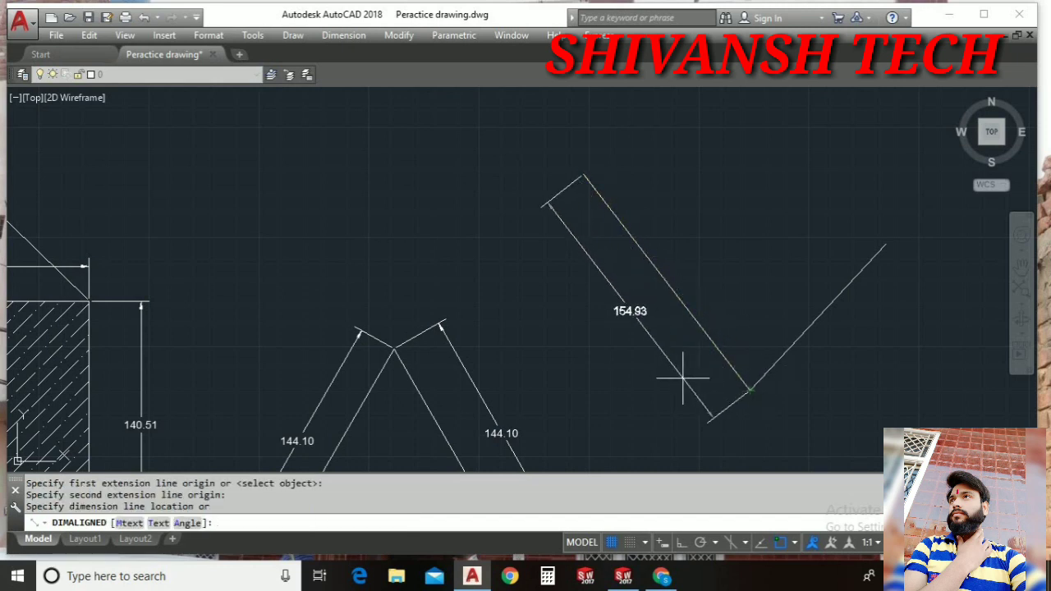
left_click(682, 378)
scroll(665, 338, "up", 3)
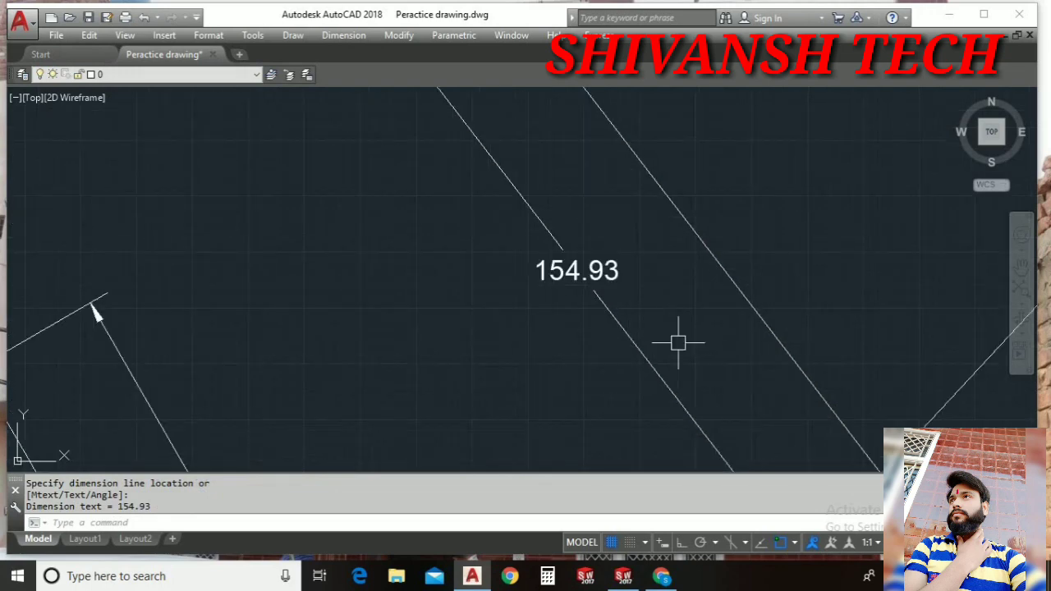
scroll(678, 343, "down", 3)
middle_click_drag(680, 343, 605, 324)
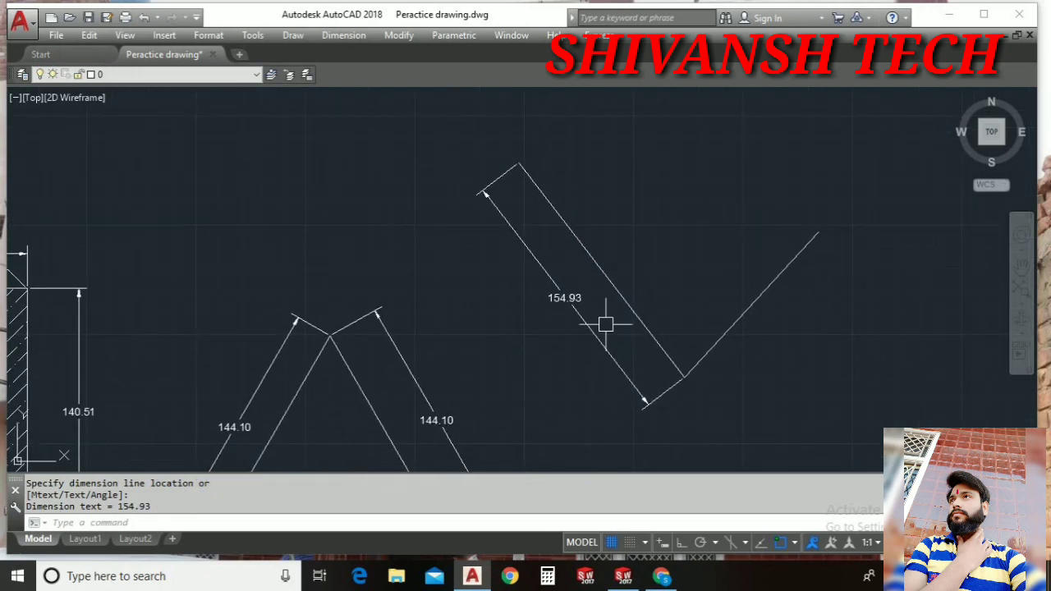
Repeat the aligned dimension on the V shape's right line, from the vertex to its upper end, placed on the outer side.
right_click(605, 325)
left_click(649, 49)
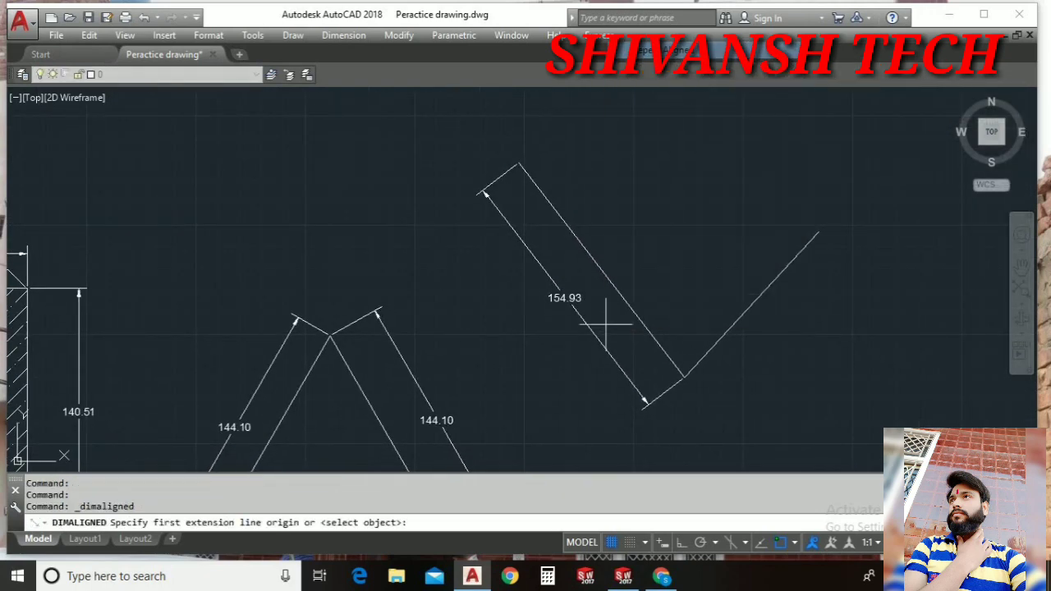
left_click(685, 377)
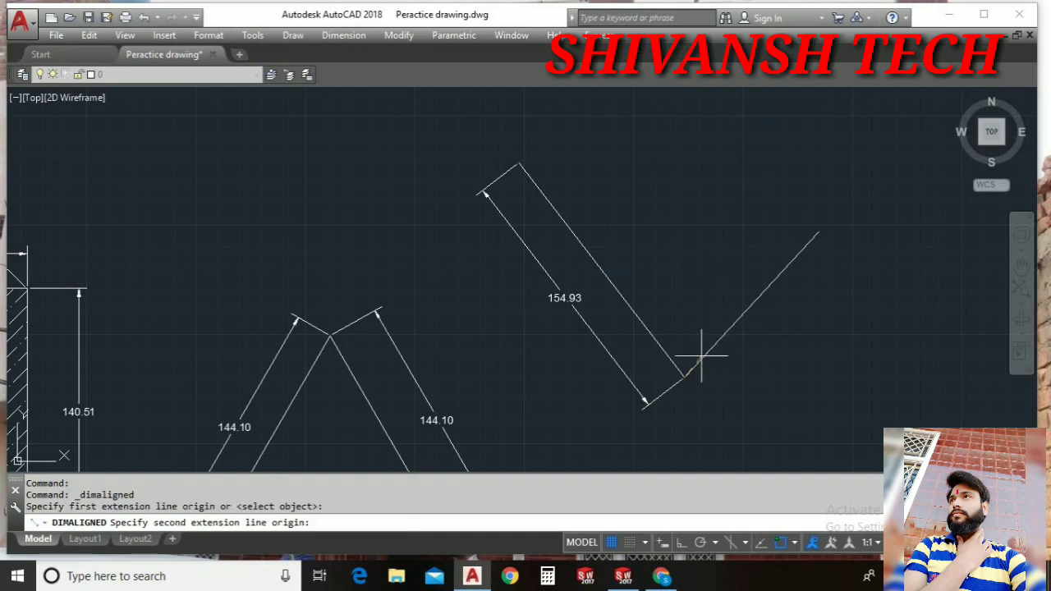
left_click(819, 233)
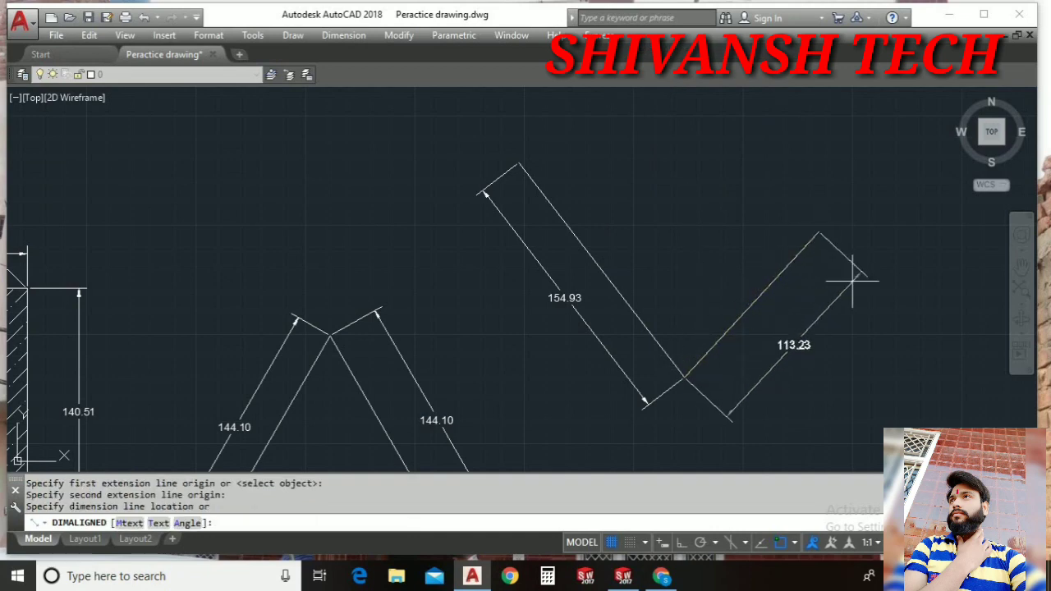
left_click(794, 345)
scroll(821, 328, "up", 2)
scroll(821, 330, "down", 6)
middle_click_drag(822, 332, 818, 341)
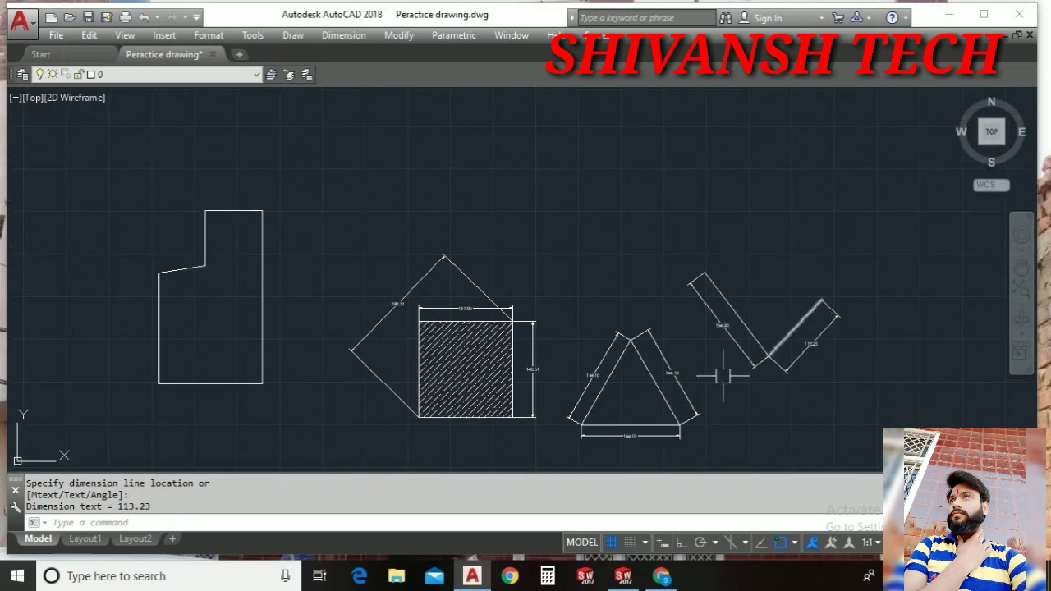
scroll(604, 389, "up", 4)
scroll(577, 355, "down", 5)
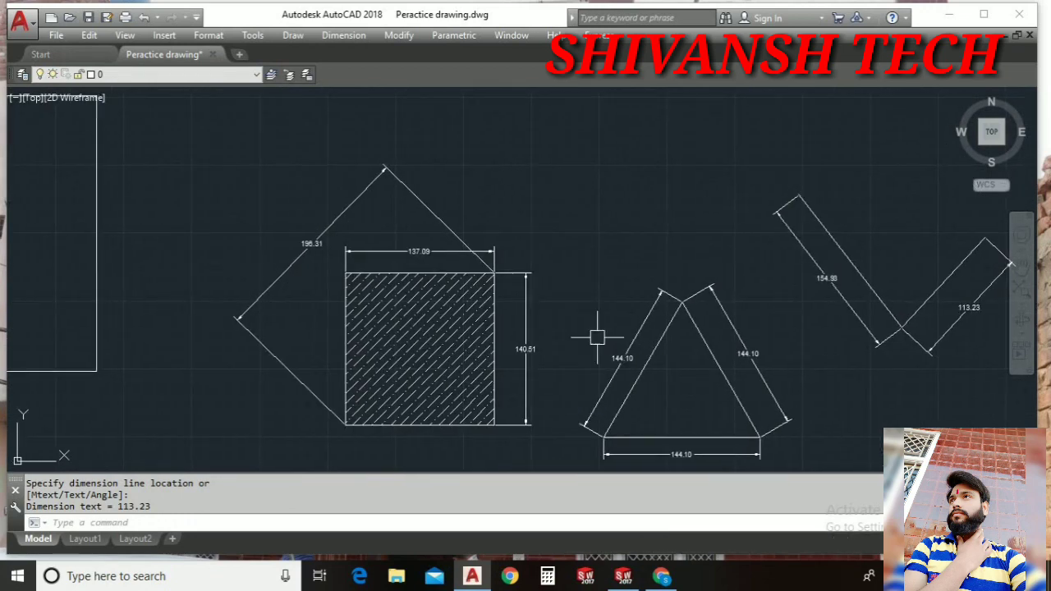
middle_click_drag(611, 289, 587, 281)
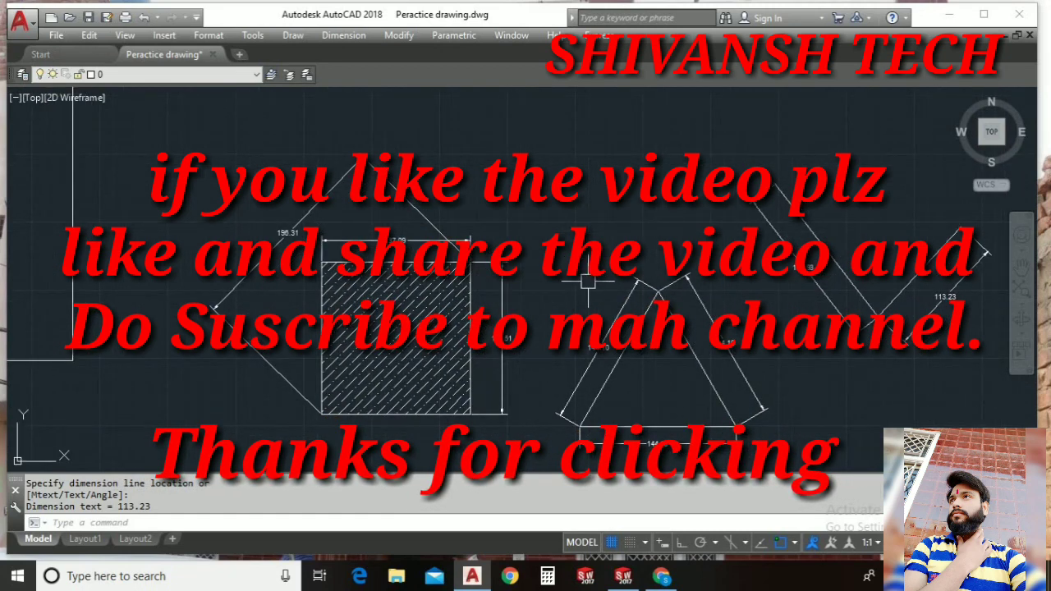